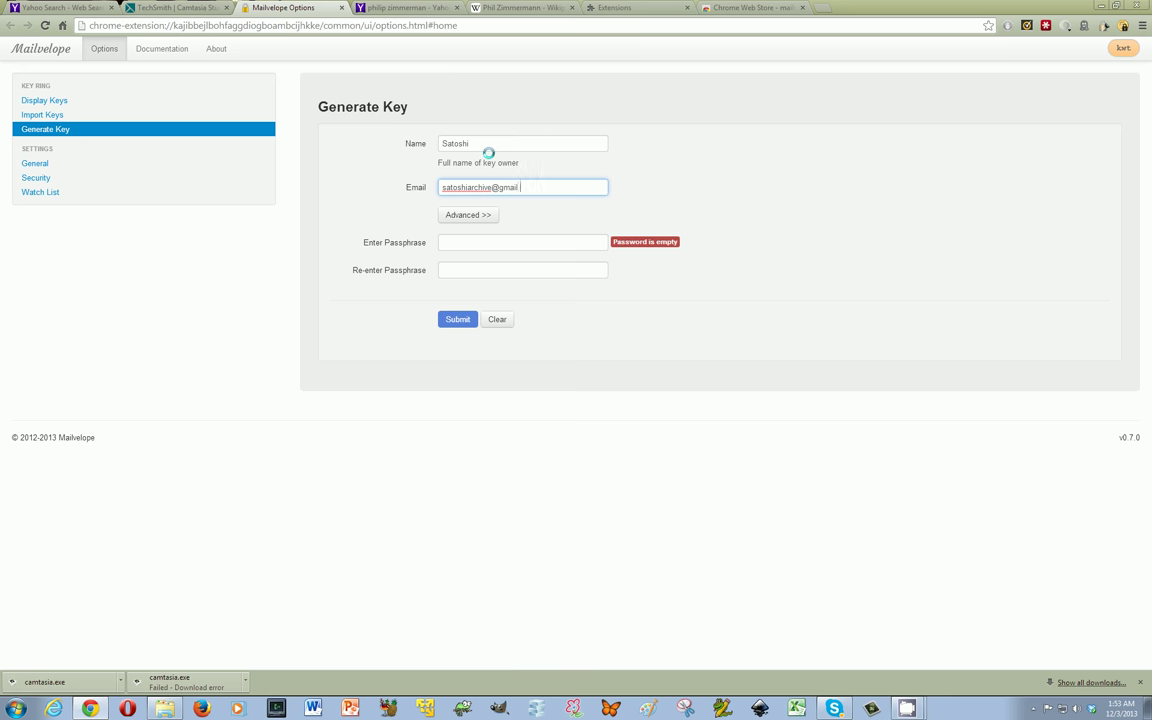
Enter and confirm the key passphrase, generate the new key pair, and view the Key Ring
{"action": "left_click", "coordinate": [494, 240]}
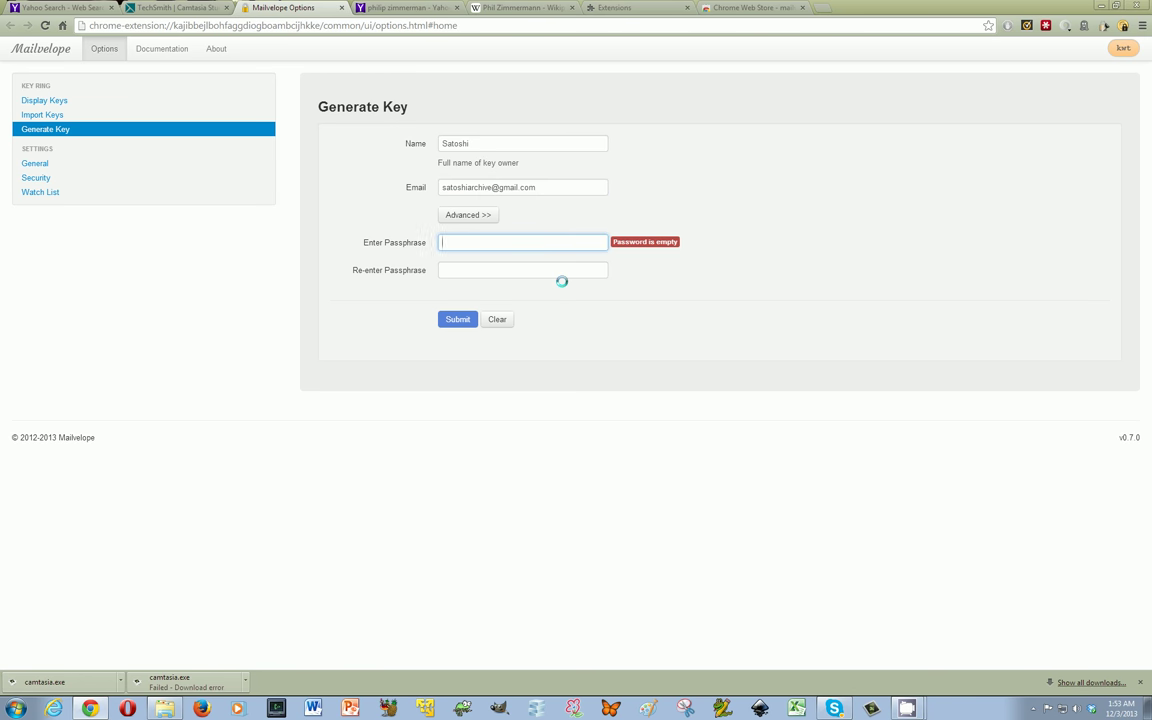
{"action": "type", "text": "•••••"}
{"action": "key", "text": "Tab"}
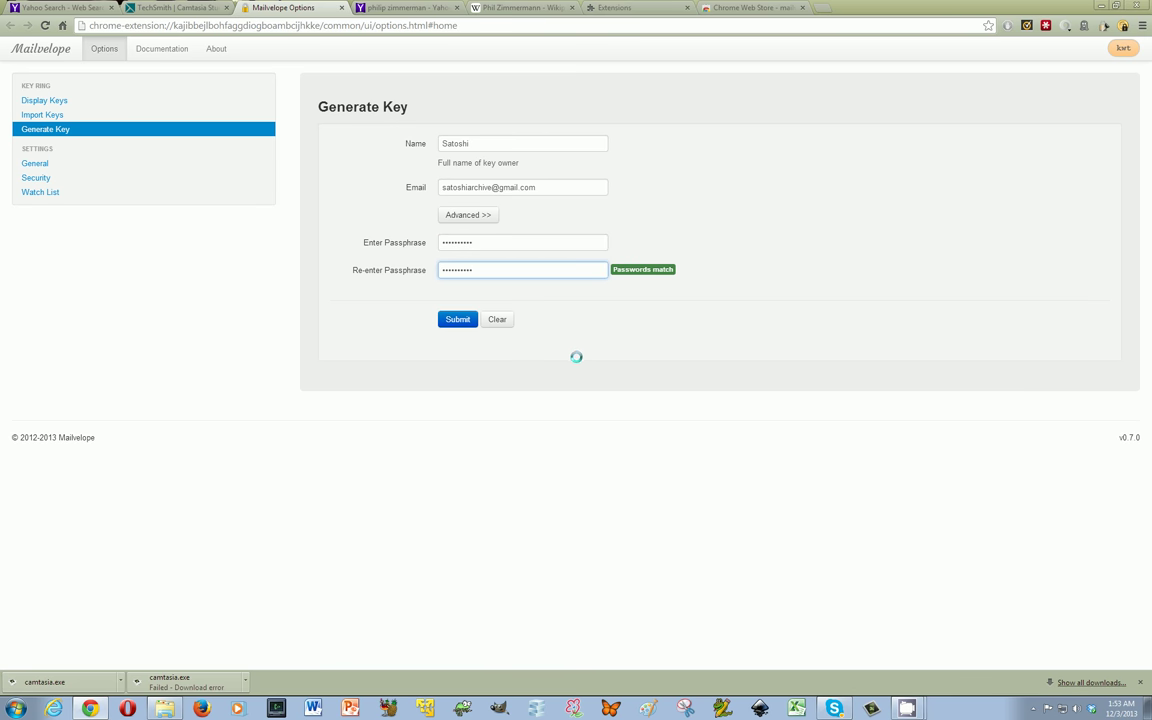
{"action": "left_click", "coordinate": [458, 320]}
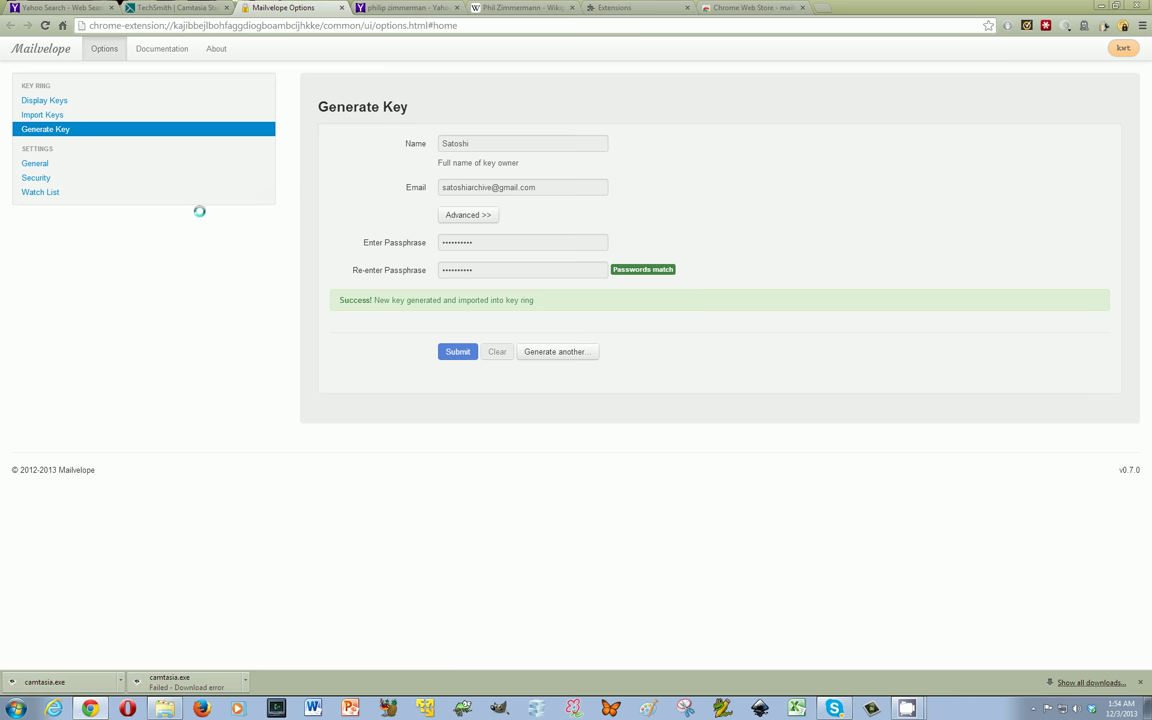
{"action": "left_click", "coordinate": [88, 100]}
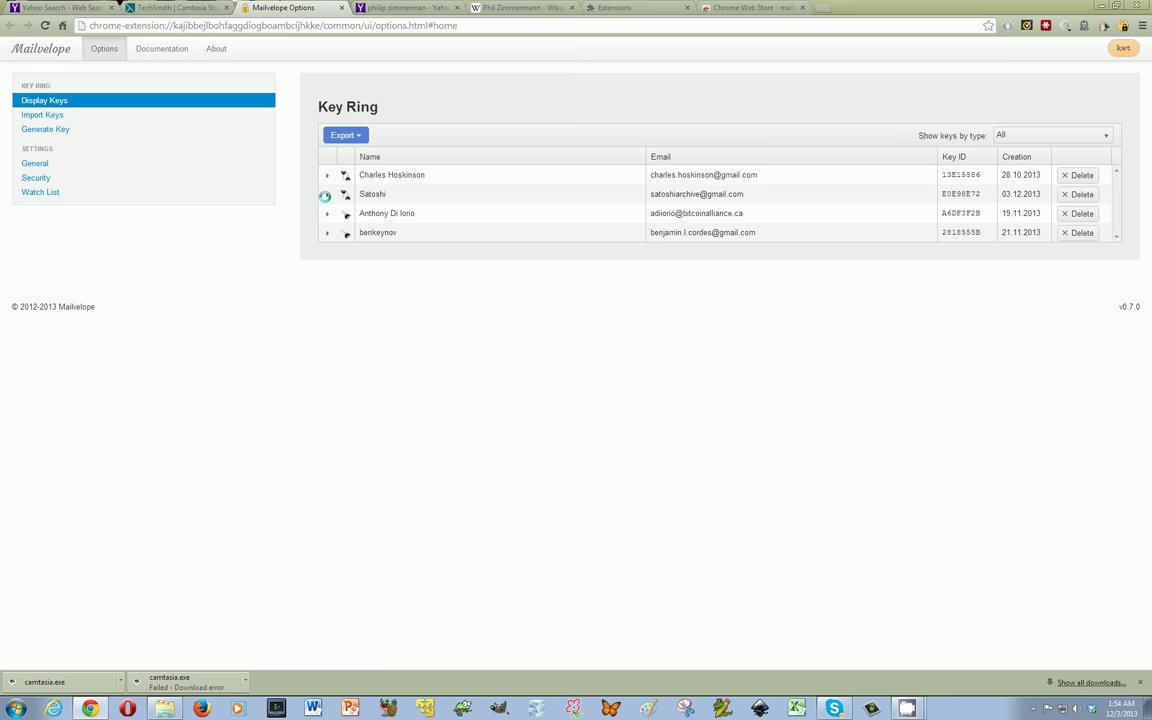
Expand the new key and display its full key pair for export
{"action": "left_click", "coordinate": [325, 196]}
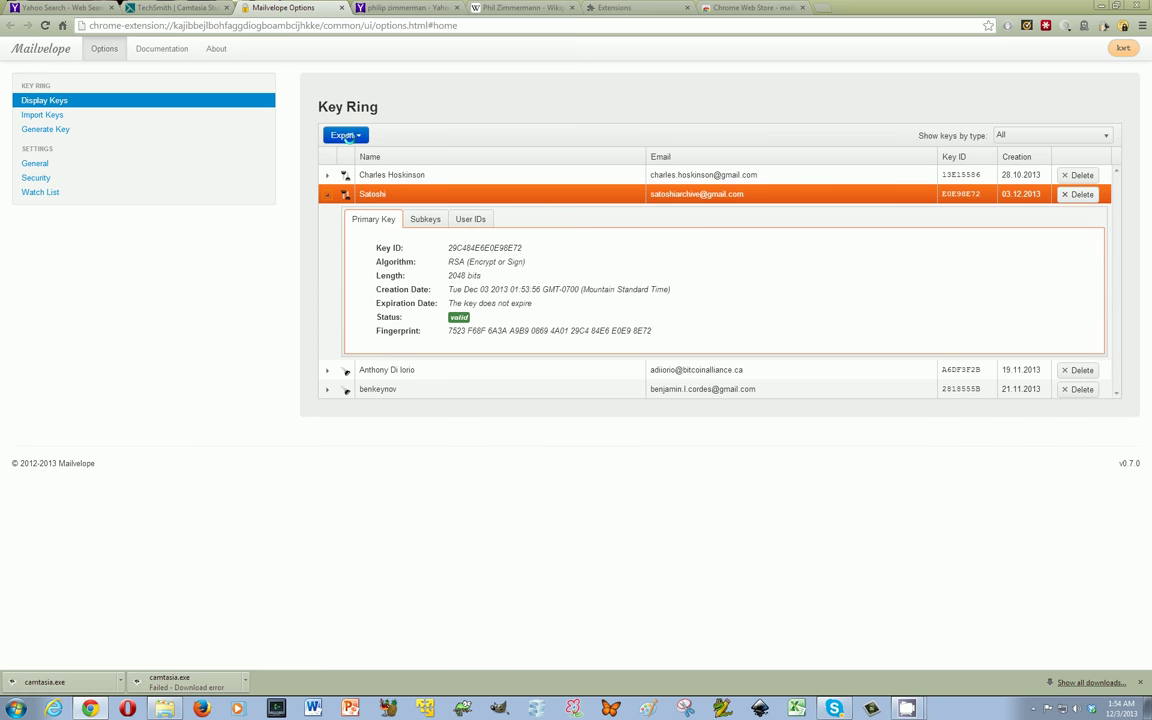
{"action": "left_click", "coordinate": [347, 136]}
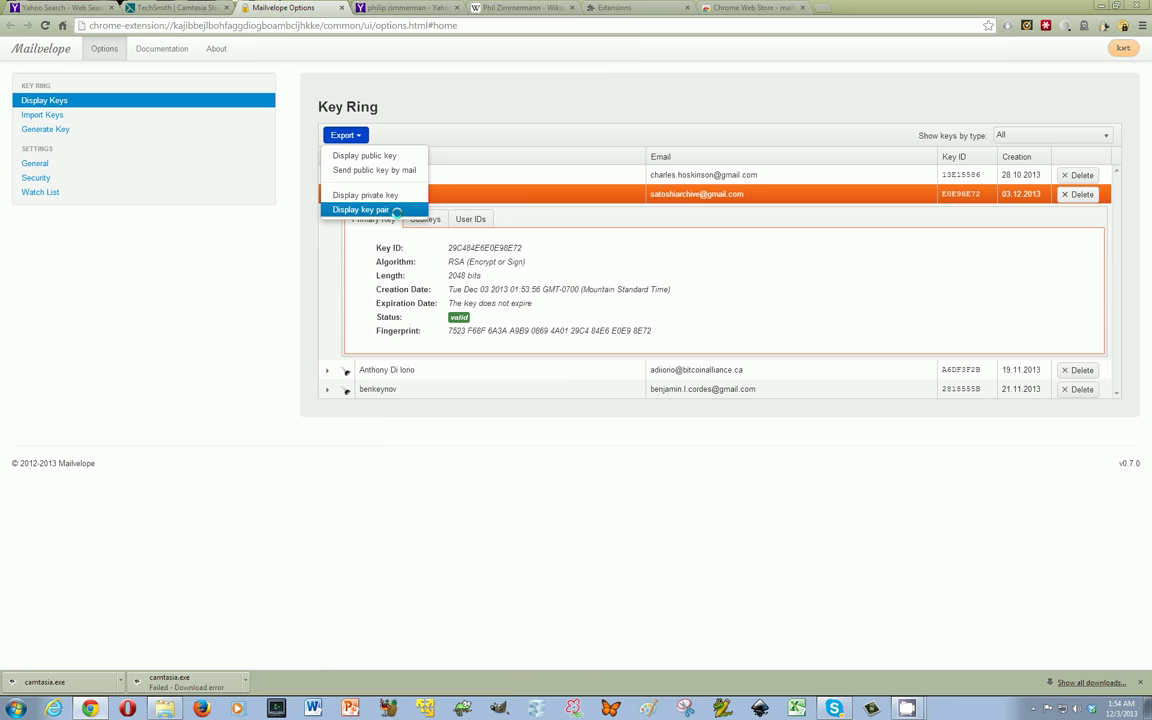
{"action": "left_click", "coordinate": [393, 209]}
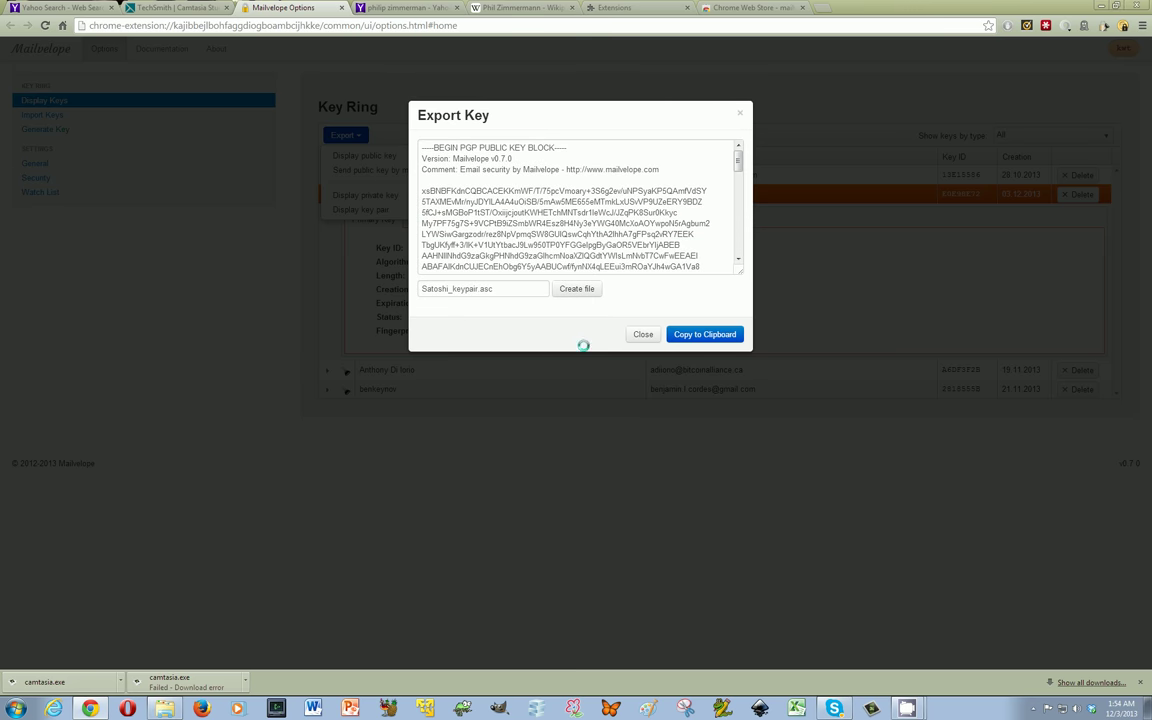
{"action": "mouse_move", "coordinate": [737, 160]}
{"action": "left_mouse_down"}
{"action": "mouse_move", "coordinate": [737, 175]}
{"action": "mouse_move", "coordinate": [741, 155]}
{"action": "left_mouse_up"}
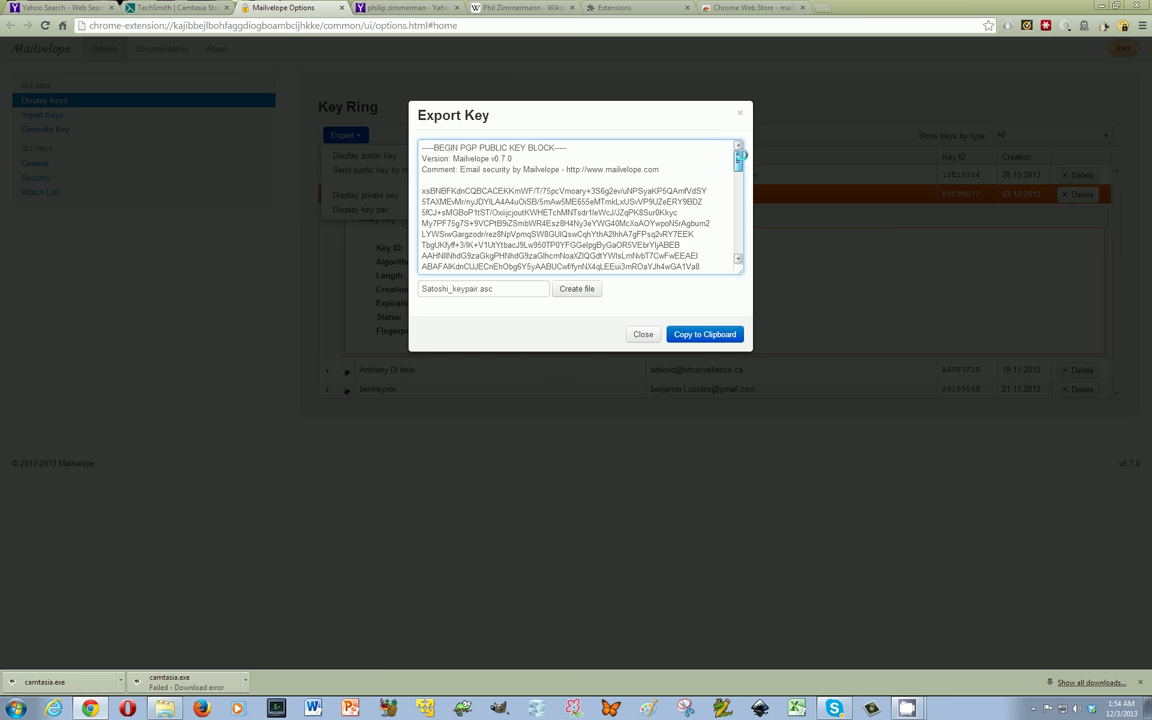
{"action": "mouse_move", "coordinate": [741, 155]}
{"action": "left_mouse_down"}
{"action": "mouse_move", "coordinate": [735, 259]}
{"action": "mouse_move", "coordinate": [740, 152]}
{"action": "mouse_move", "coordinate": [741, 180]}
{"action": "left_mouse_up"}
Scroll through the public and private key blocks in the Export Key dialog
{"action": "left_click_drag", "start_coordinate": [424, 247], "coordinate": [646, 257]}
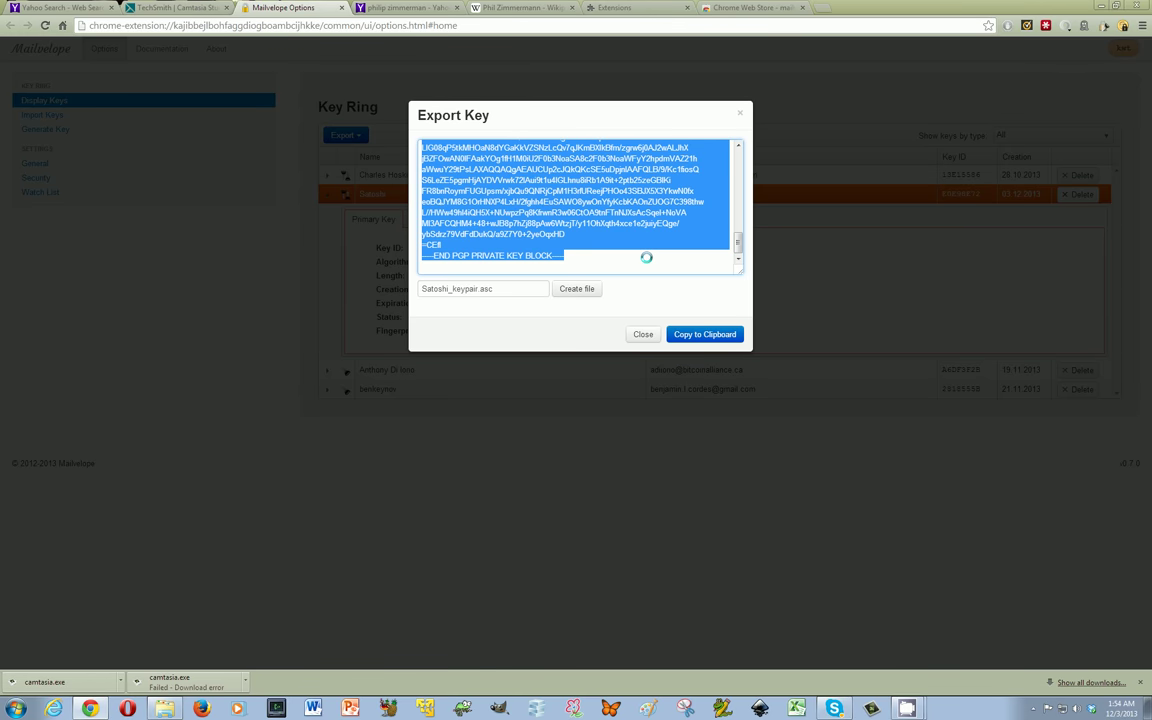
{"action": "left_click", "coordinate": [646, 257]}
{"action": "scroll", "coordinate": [643, 257], "scroll_direction": "up", "scroll_amount": 5}
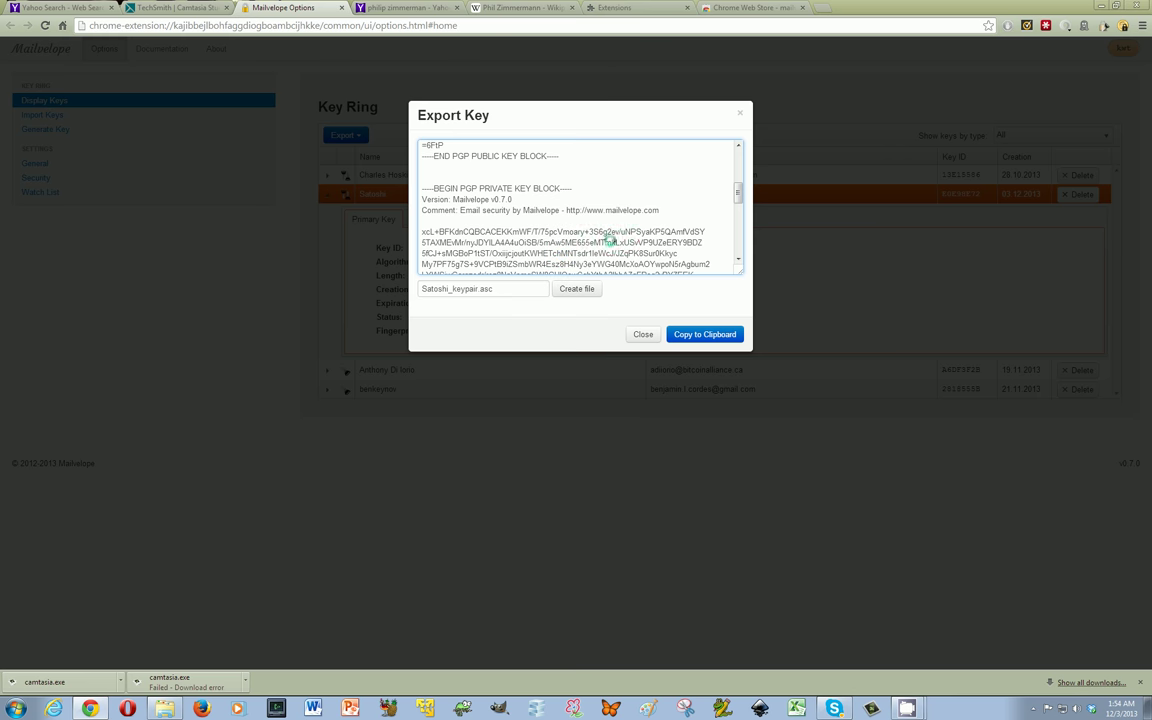
{"action": "left_click_drag", "start_coordinate": [738, 193], "coordinate": [737, 188]}
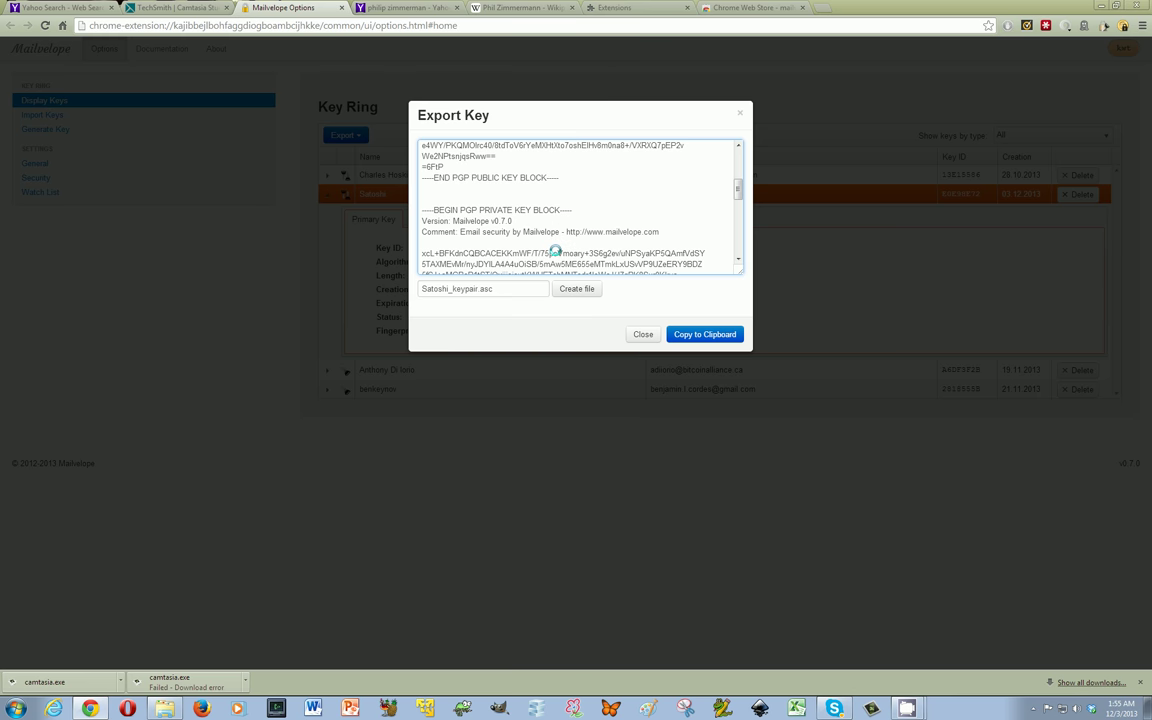
{"action": "mouse_move", "coordinate": [737, 188]}
{"action": "left_mouse_down"}
{"action": "mouse_move", "coordinate": [742, 228]}
{"action": "mouse_move", "coordinate": [743, 155]}
{"action": "mouse_move", "coordinate": [738, 225]}
{"action": "mouse_move", "coordinate": [743, 190]}
{"action": "left_mouse_up"}
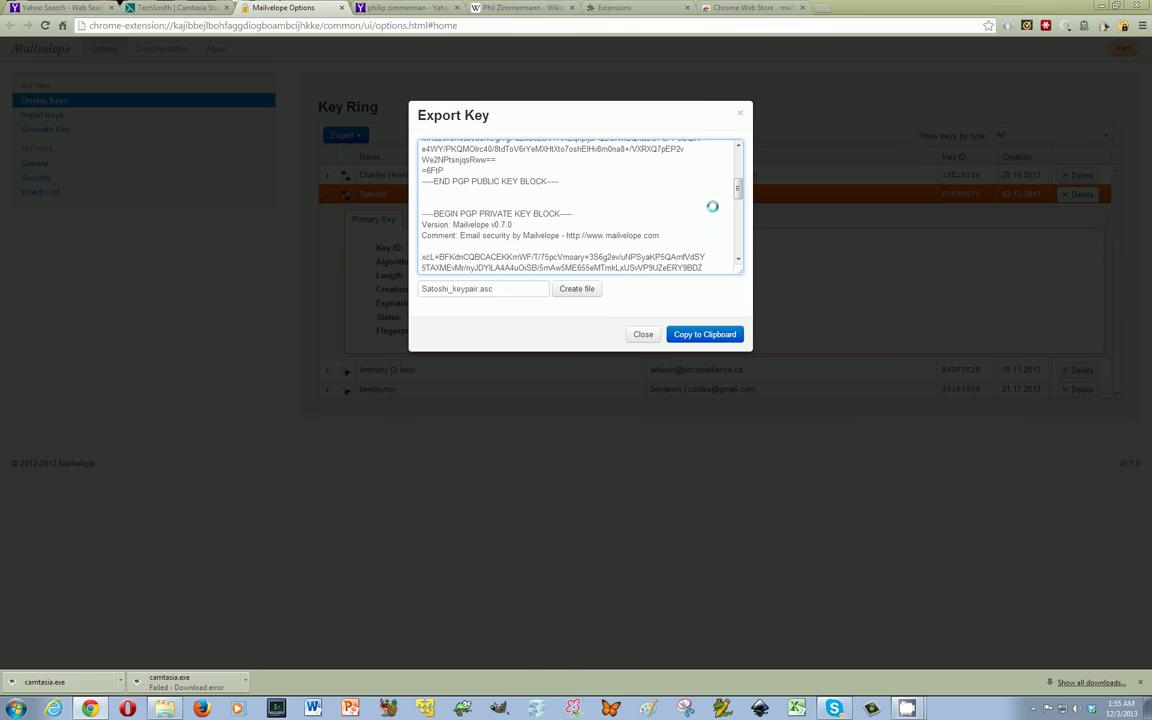
{"action": "left_click_drag", "start_coordinate": [738, 190], "coordinate": [735, 157]}
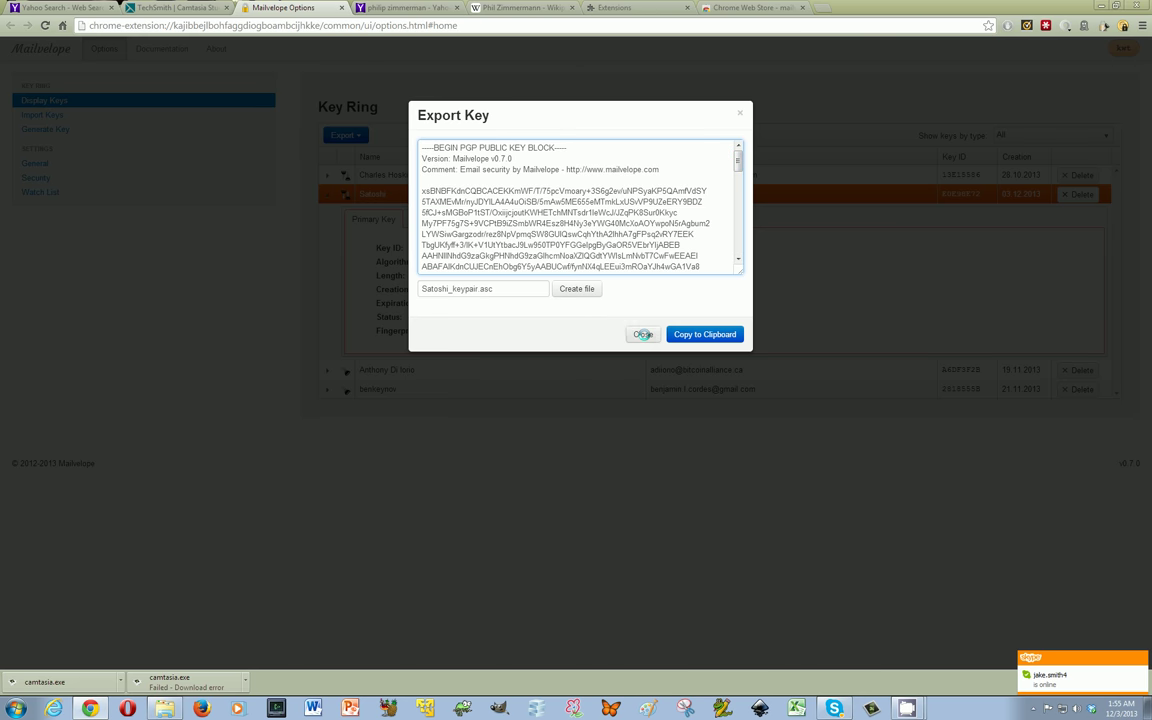
Close the key export, load gmail.com in a new tab, and start a new message
{"action": "left_click", "coordinate": [643, 334]}
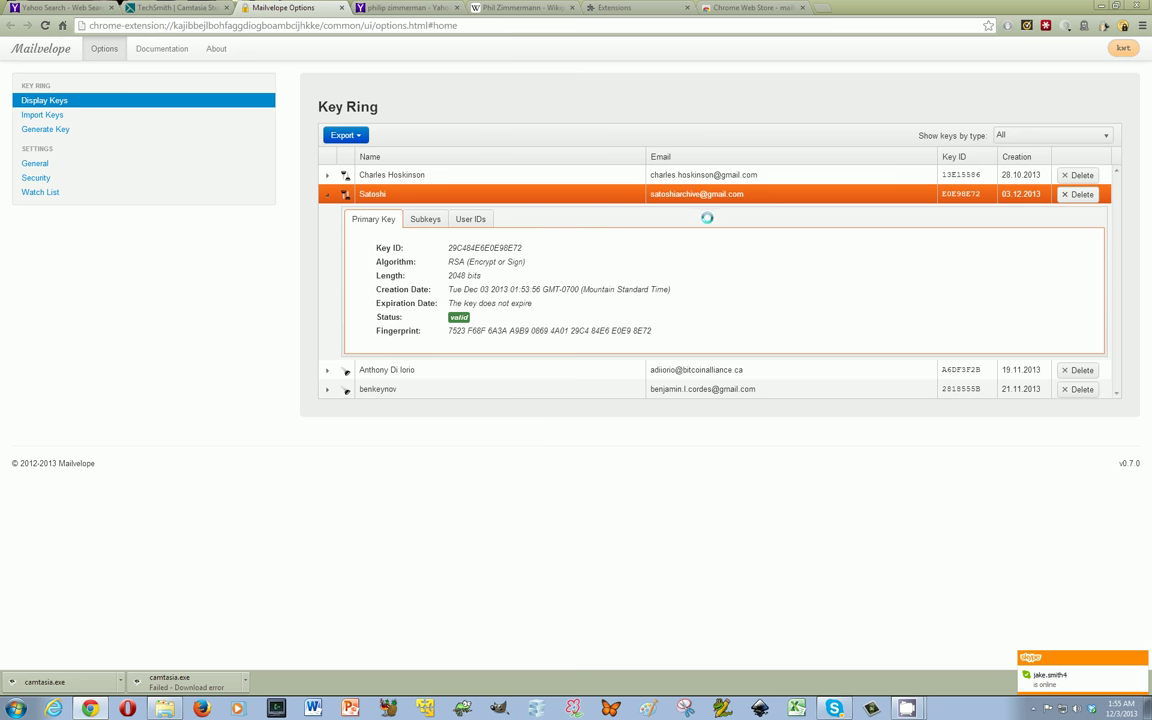
{"action": "left_click", "coordinate": [822, 7]}
{"action": "type", "text": "google.com"}
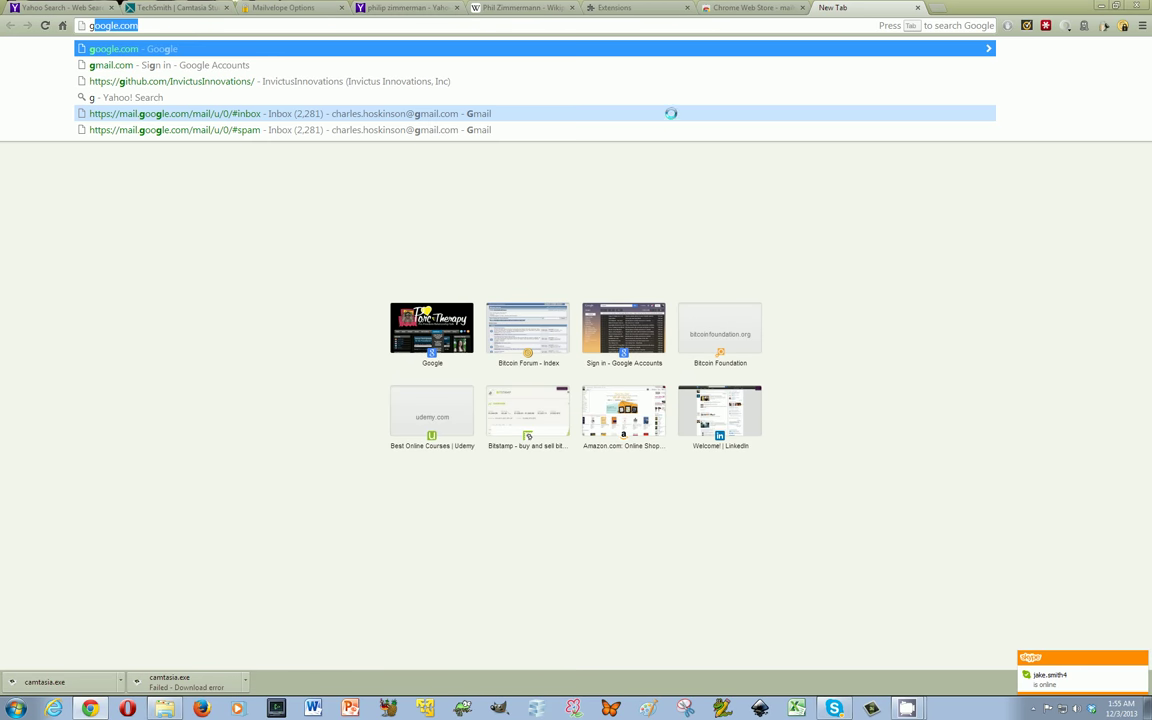
{"action": "left_click", "coordinate": [388, 65]}
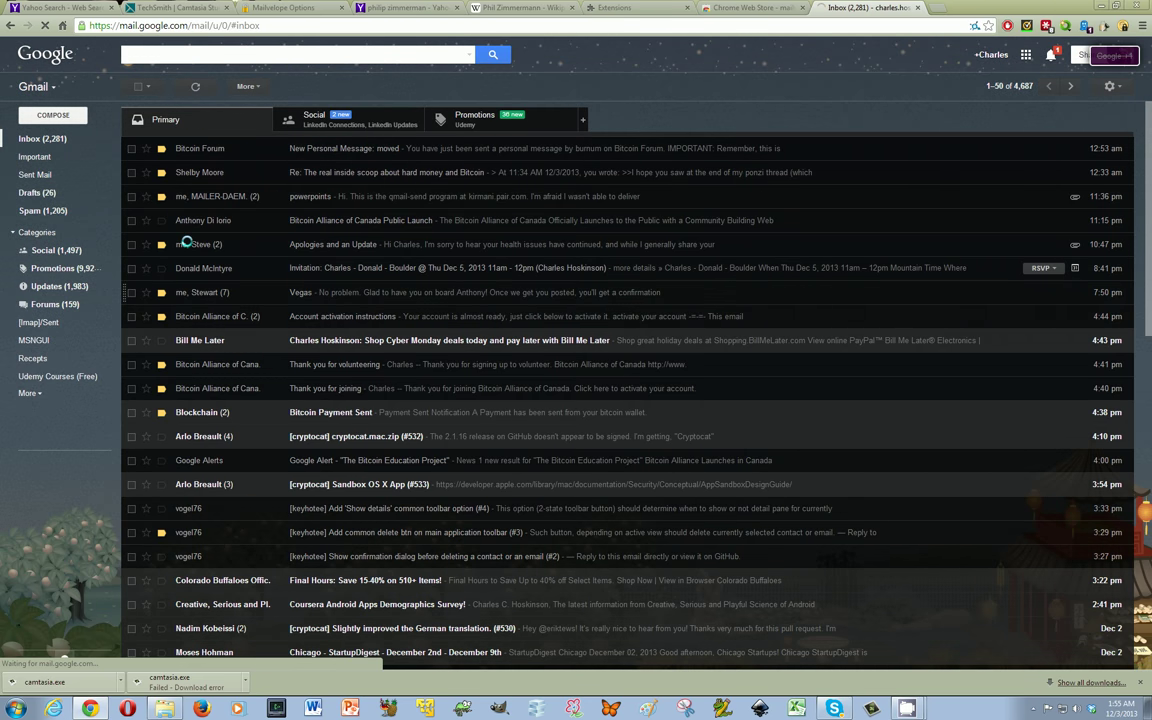
{"action": "left_click", "coordinate": [66, 117]}
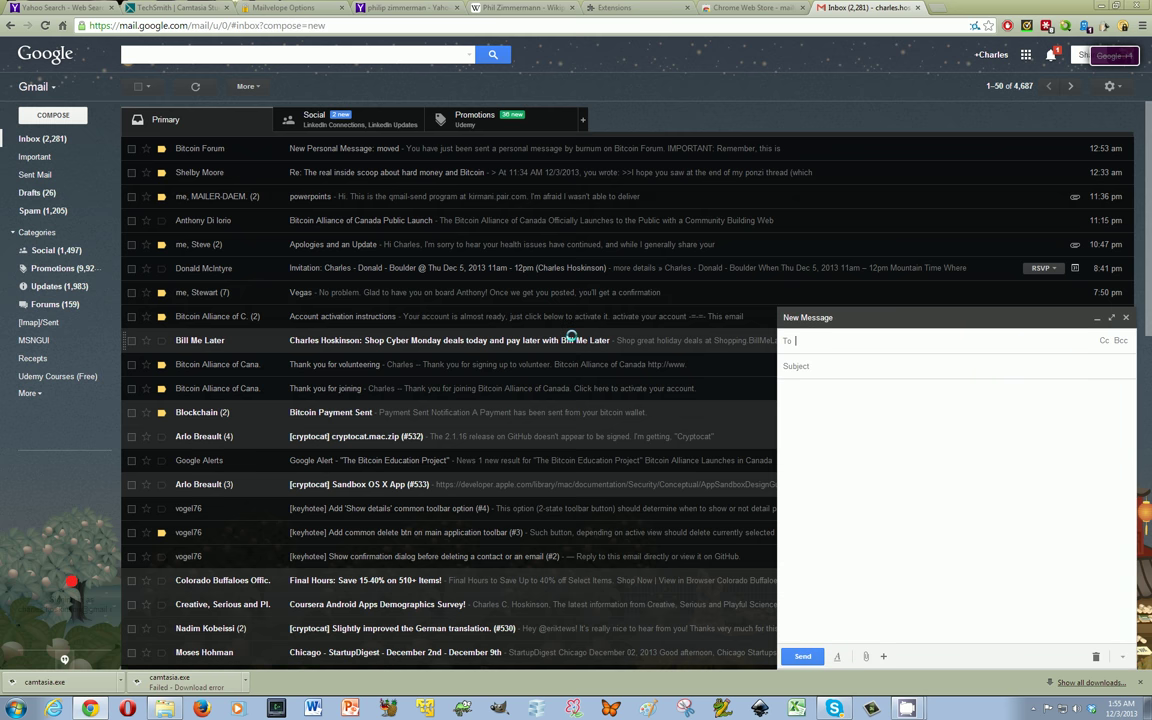
Address the draft to the Satoshi contact with subject 'test' and open Mailvelope's secure body editor
{"action": "type", "text": "sat"}
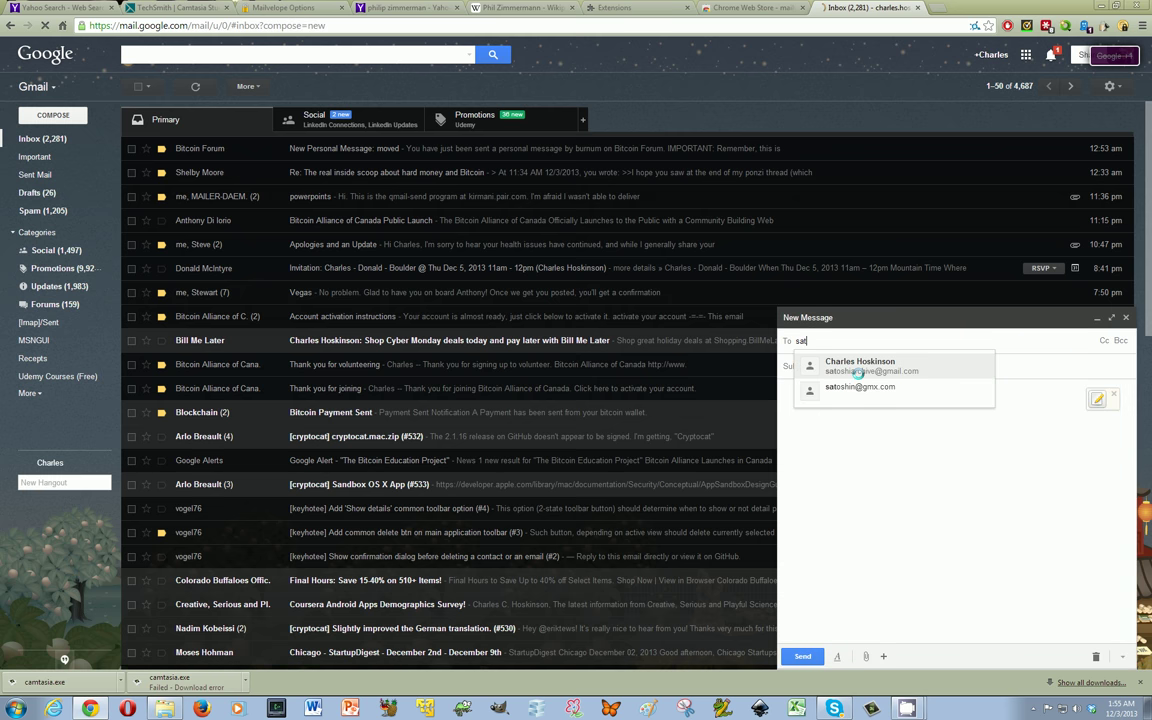
{"action": "left_click", "coordinate": [857, 372]}
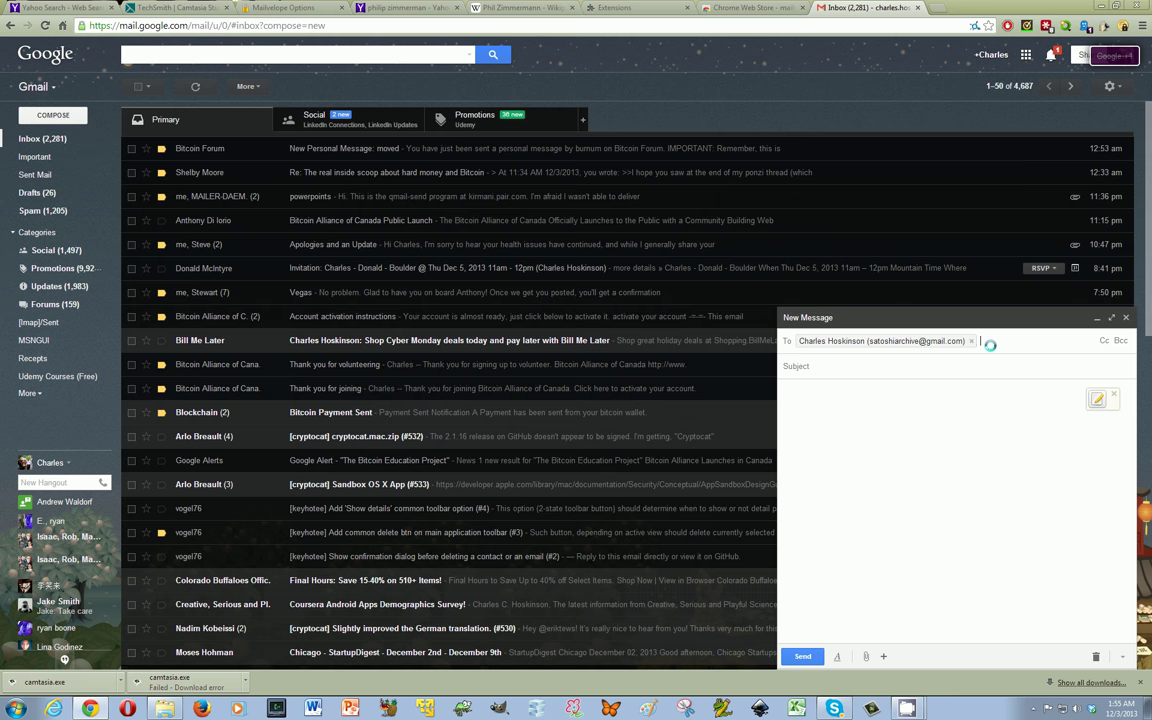
{"action": "left_click", "coordinate": [888, 365]}
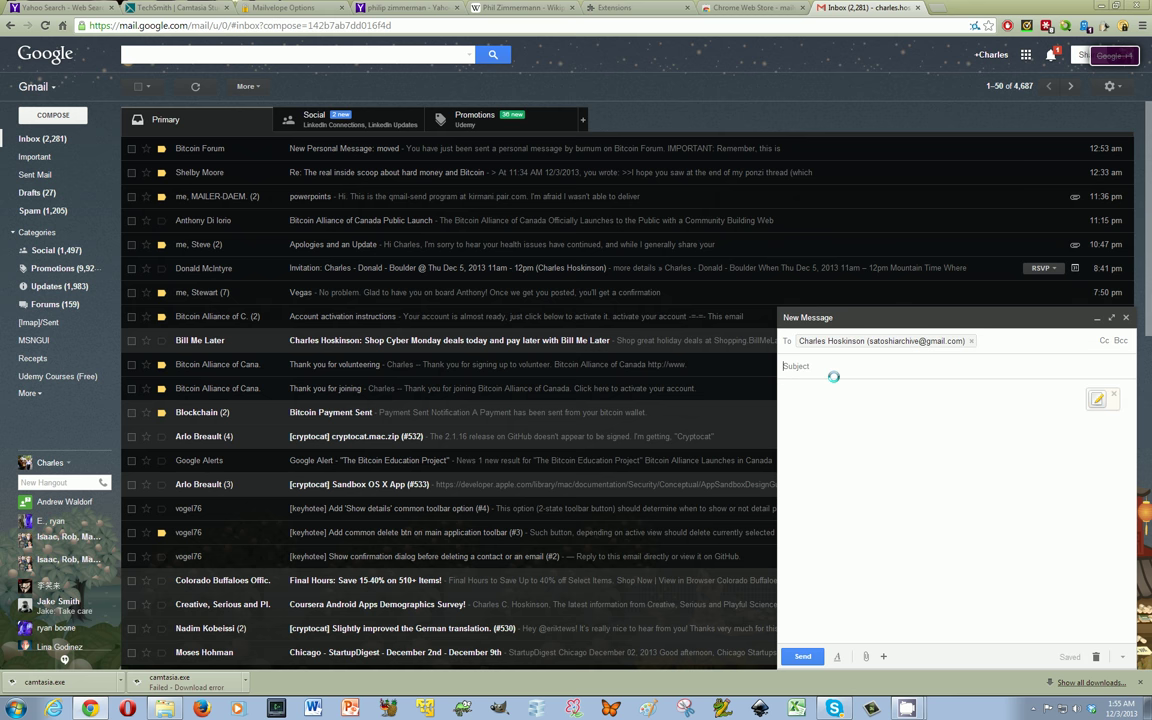
{"action": "type", "text": "test"}
{"action": "left_click", "coordinate": [847, 425]}
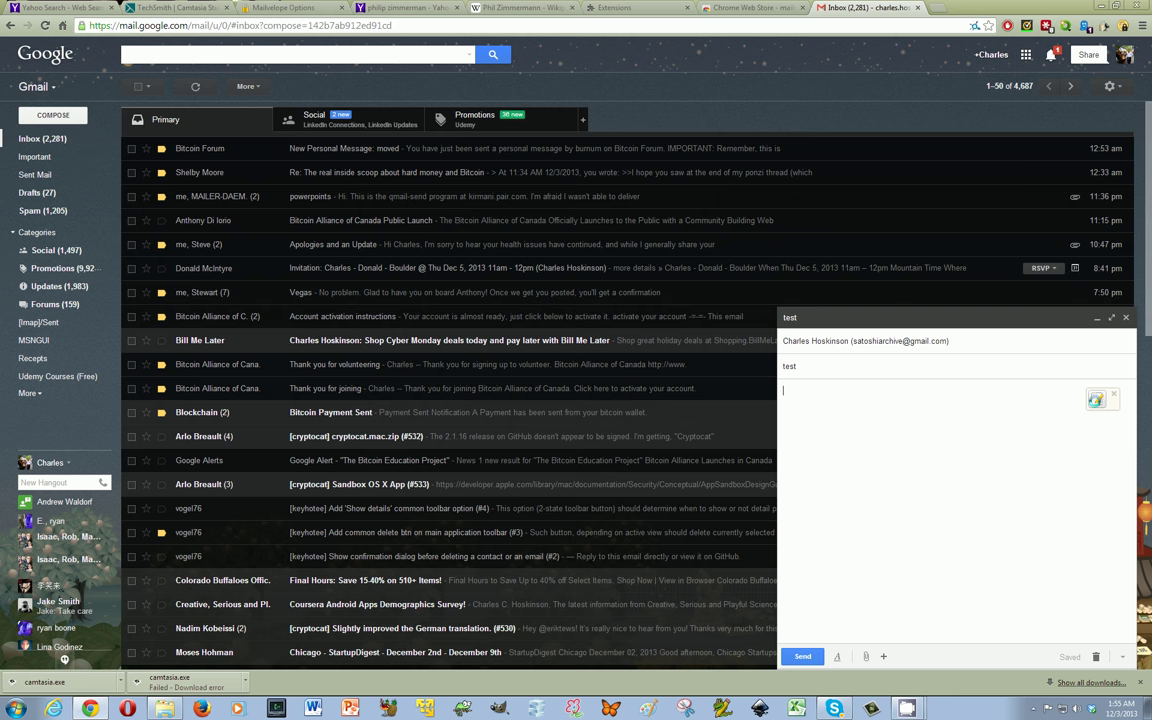
{"action": "left_click", "coordinate": [1097, 399]}
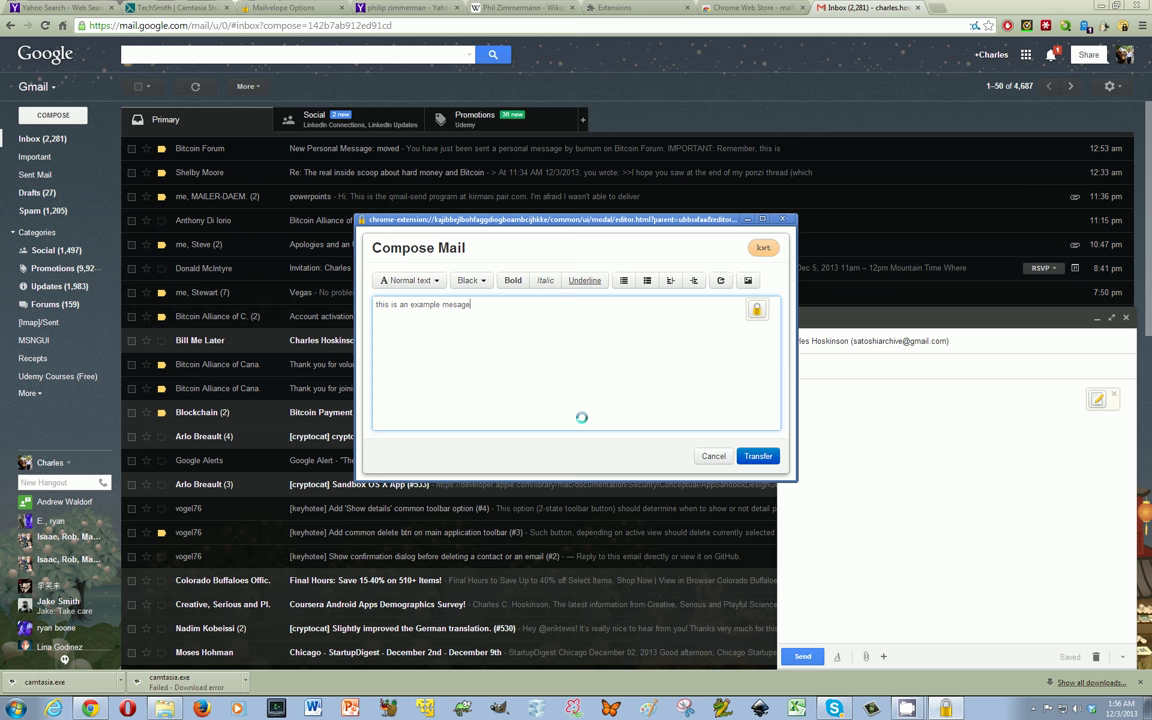
Encrypt the message for the new Satoshi key, transfer the PGP block into the draft, and send it
{"action": "left_click", "coordinate": [757, 310]}
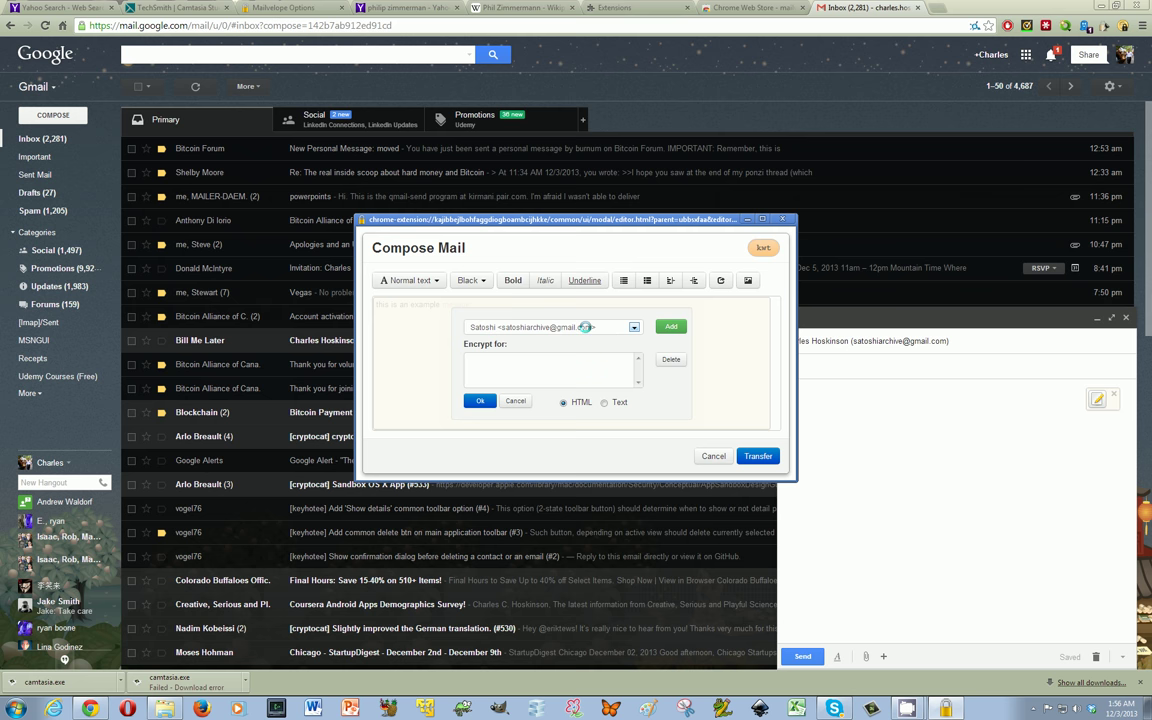
{"action": "left_click", "coordinate": [672, 326]}
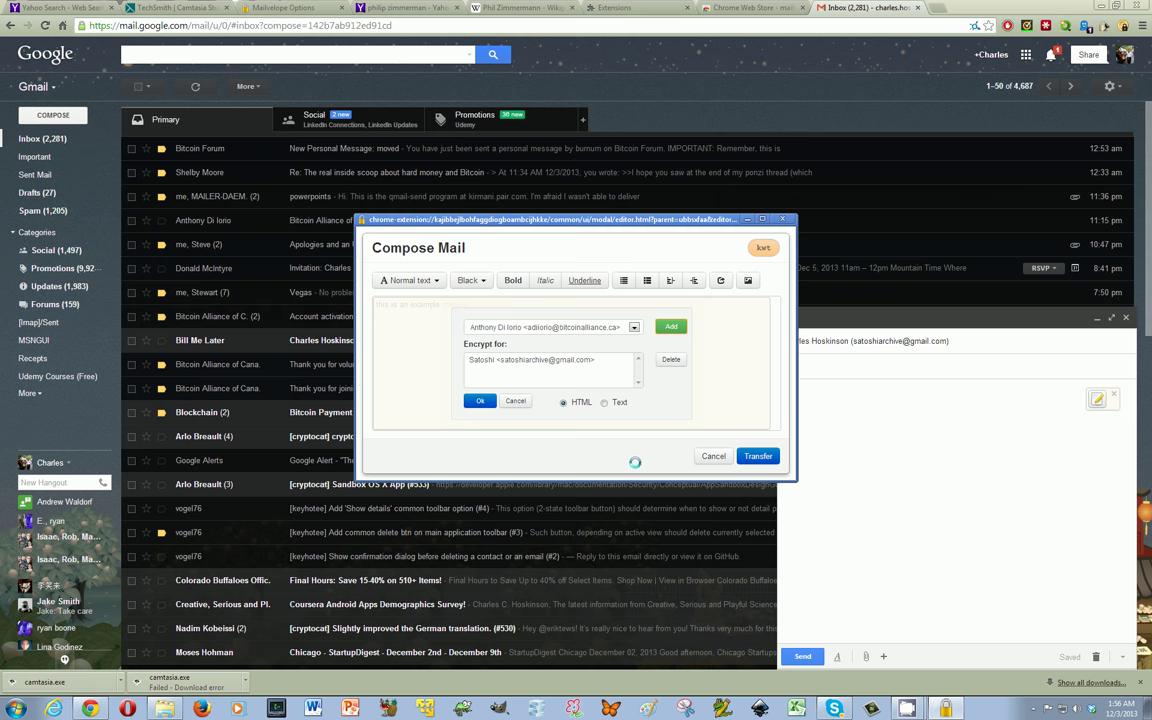
{"action": "left_click", "coordinate": [480, 401]}
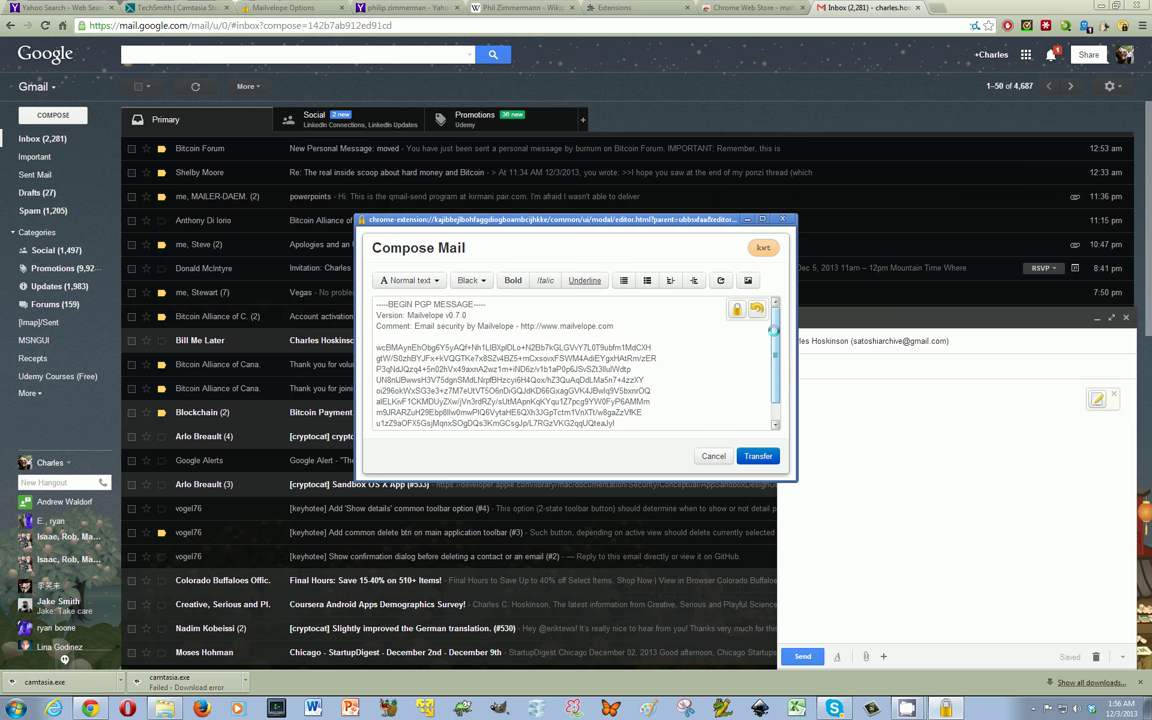
{"action": "scroll", "coordinate": [773, 330], "scroll_direction": "down", "scroll_amount": 5}
{"action": "scroll", "coordinate": [704, 328], "scroll_direction": "up", "scroll_amount": 5}
{"action": "left_click", "coordinate": [756, 456]}
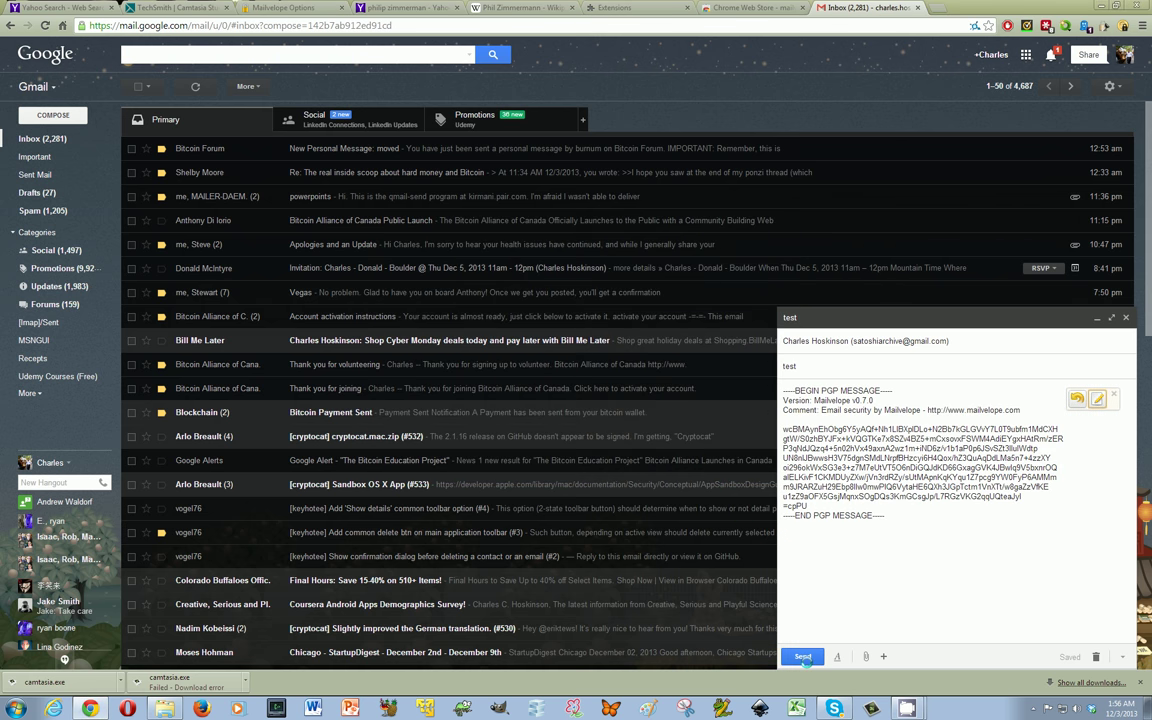
{"action": "left_click", "coordinate": [803, 657]}
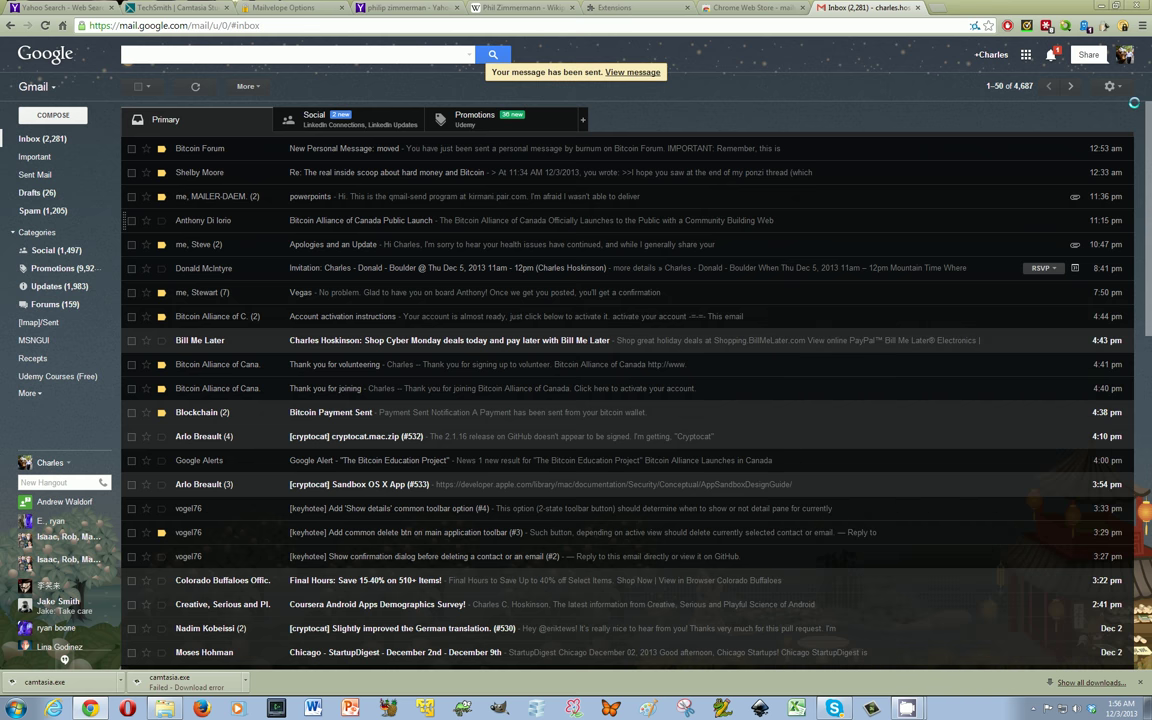
Switch to the receiving Gmail account, open the 'test' email, and start decrypting it
{"action": "left_click", "coordinate": [1125, 54]}
{"action": "left_click", "coordinate": [929, 191]}
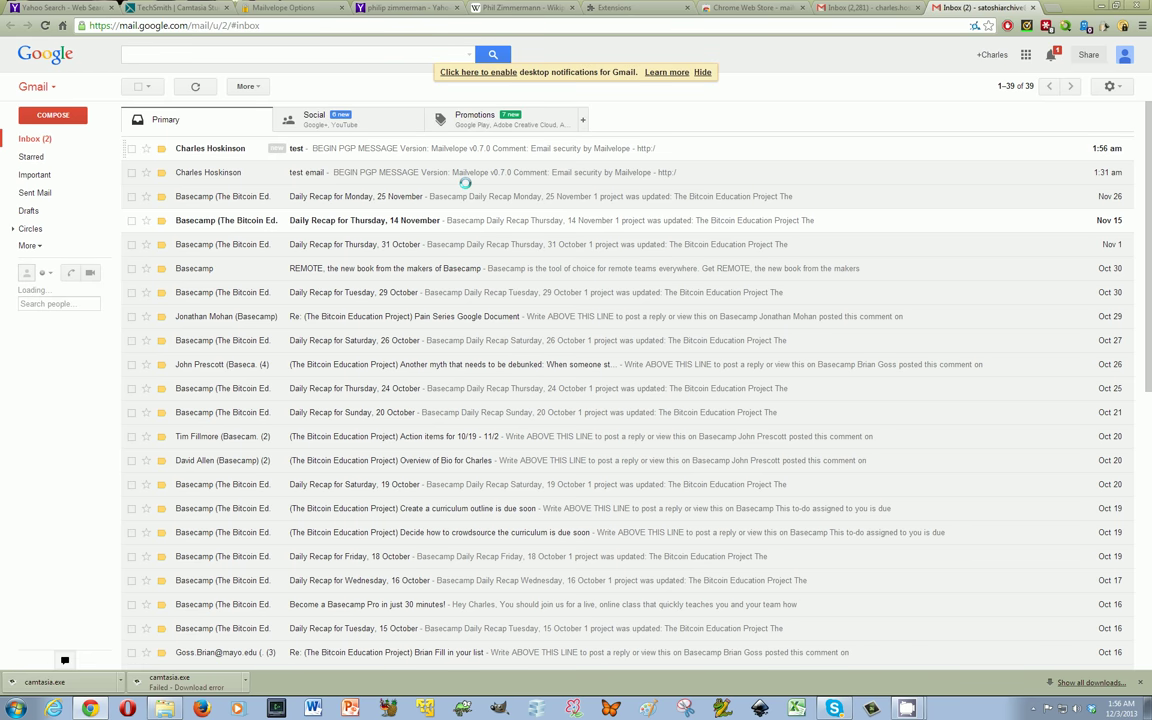
{"action": "left_click", "coordinate": [405, 148]}
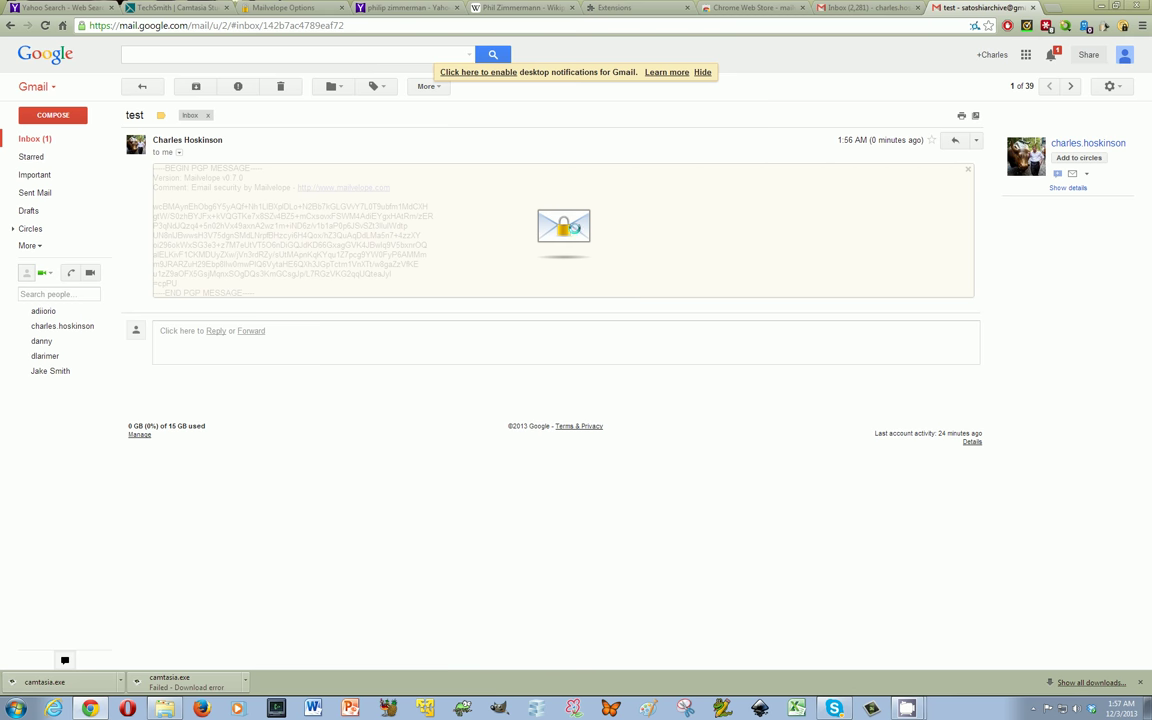
{"action": "left_click", "coordinate": [573, 228]}
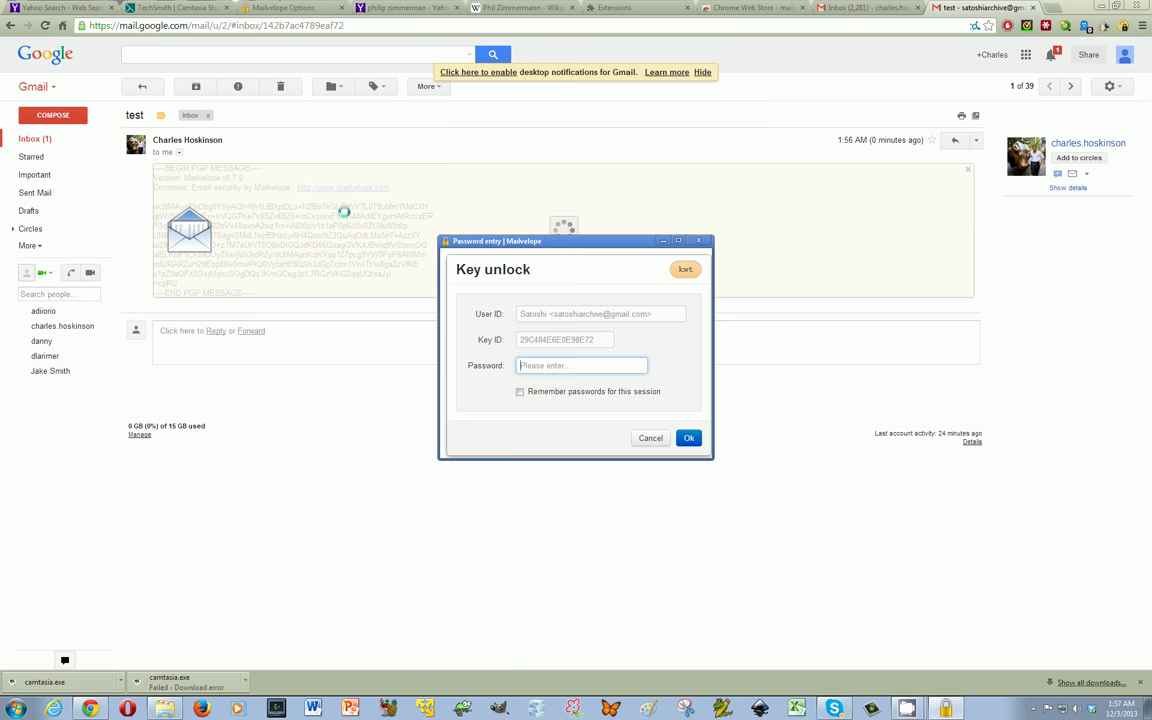
Unlock the private key with its password to decrypt the message, then open a new tab
{"action": "type", "text": "***"}
{"action": "key", "text": "Return"}
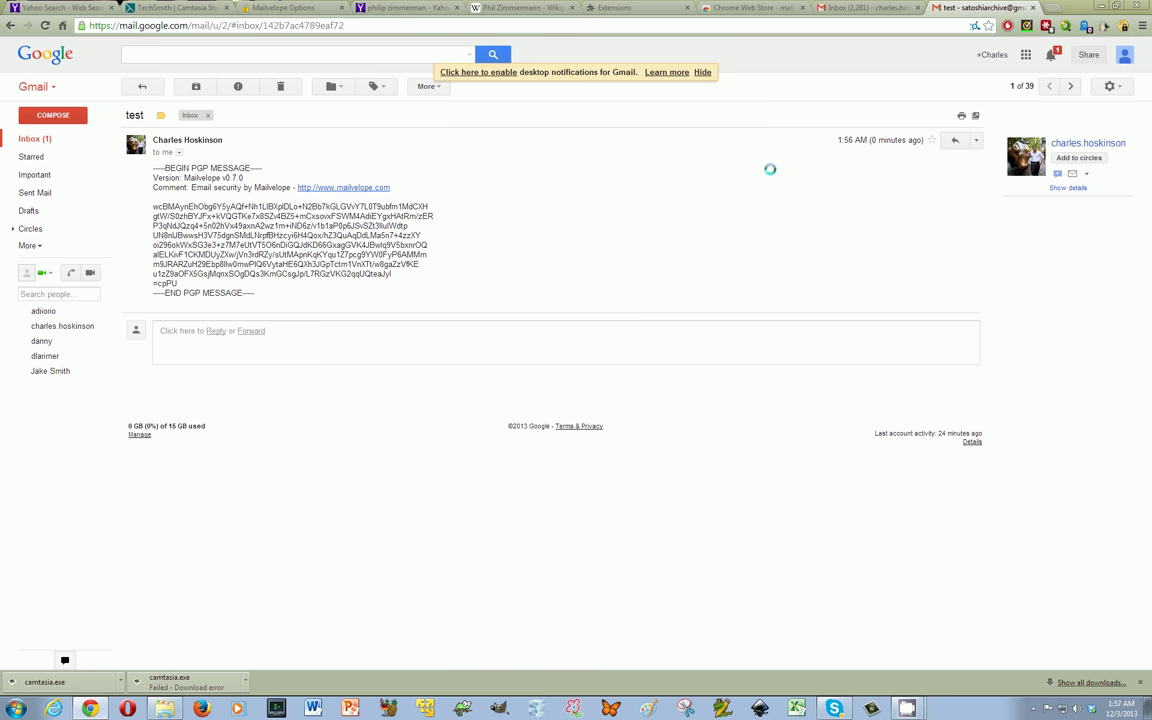
{"action": "key", "text": "ctrl+t"}
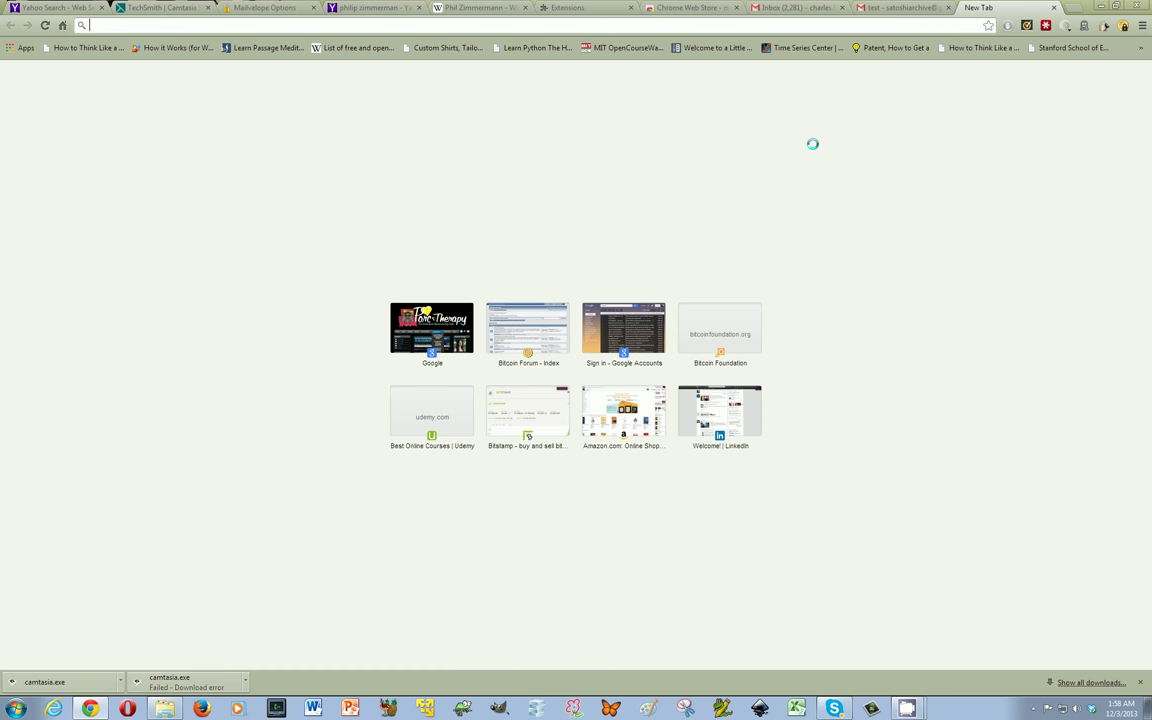
Search Yahoo for 'satoshi nakamoto public key' and open the bitcointalk.org Satoshi_Nakamoto.asc file
{"action": "type", "text": "satoshis"}
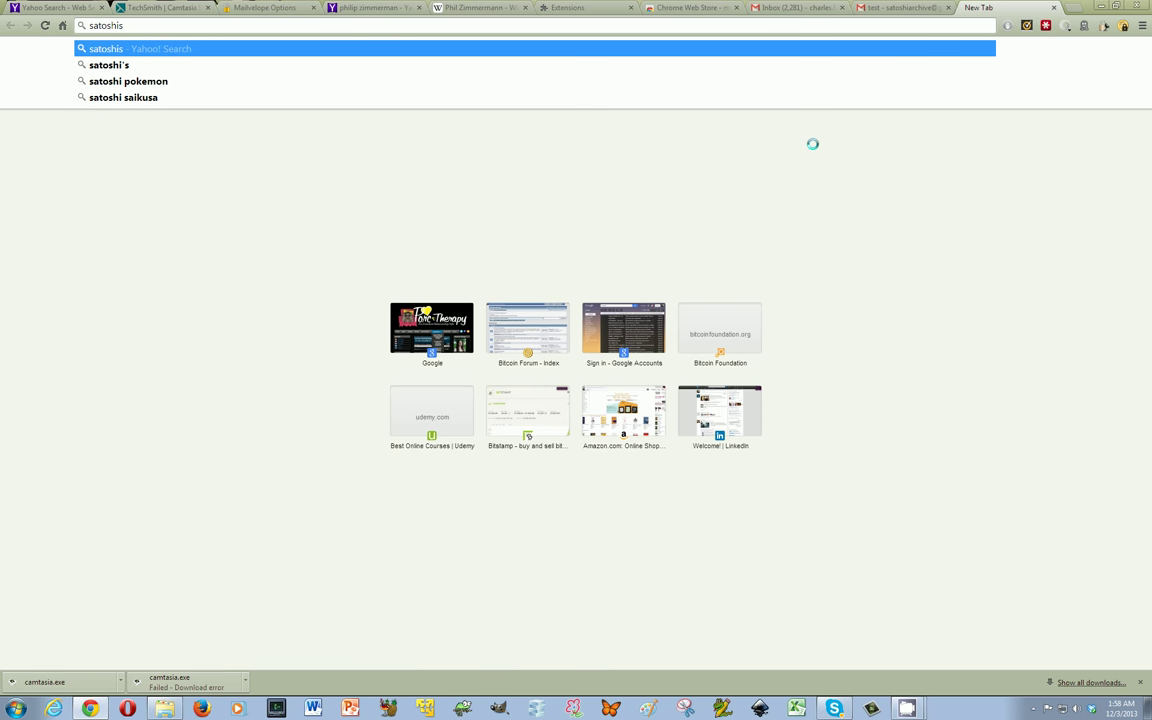
{"action": "type", "text": " public key"}
{"action": "key", "text": "Return"}
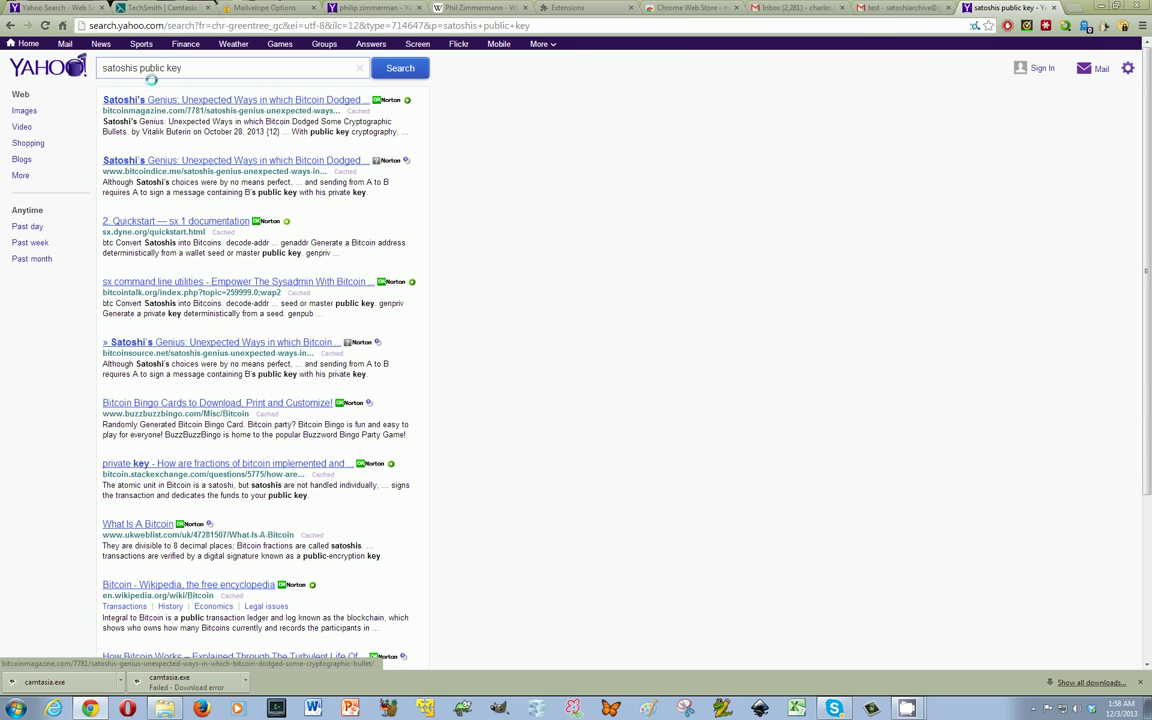
{"action": "left_click", "coordinate": [135, 68]}
{"action": "type", "text": "'"}
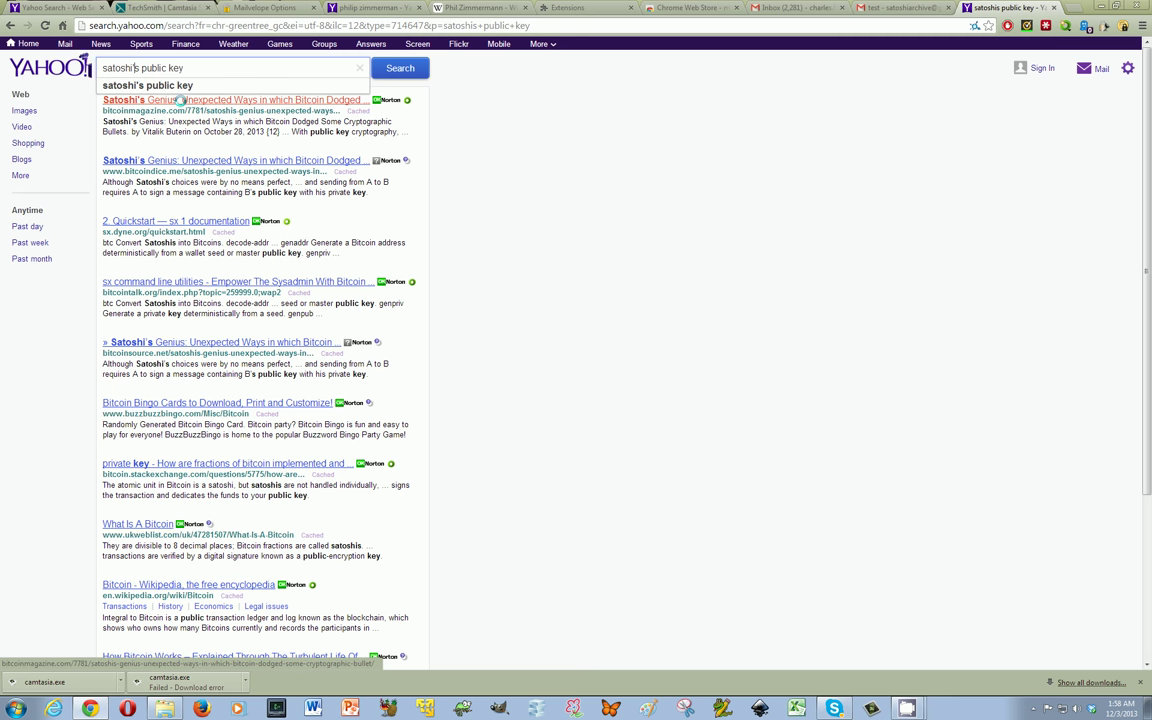
{"action": "key", "text": "BackSpace"}
{"action": "key", "text": "BackSpace"}
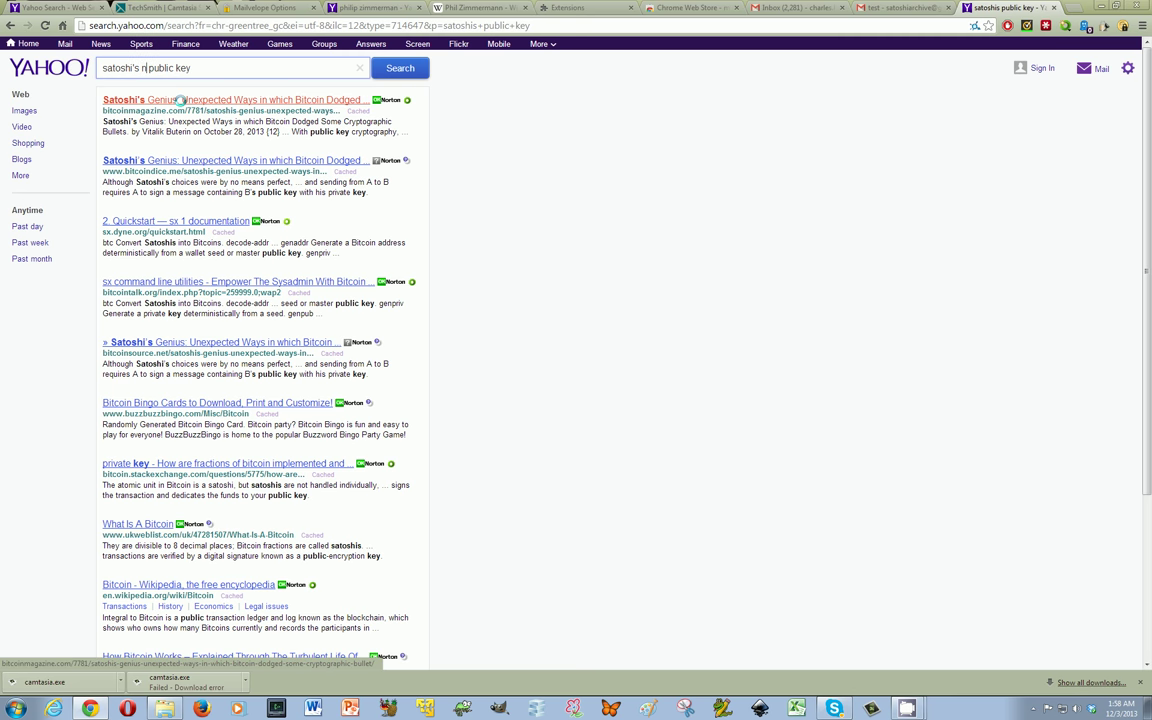
{"action": "type", "text": "nakamoto"}
{"action": "key", "text": "Return"}
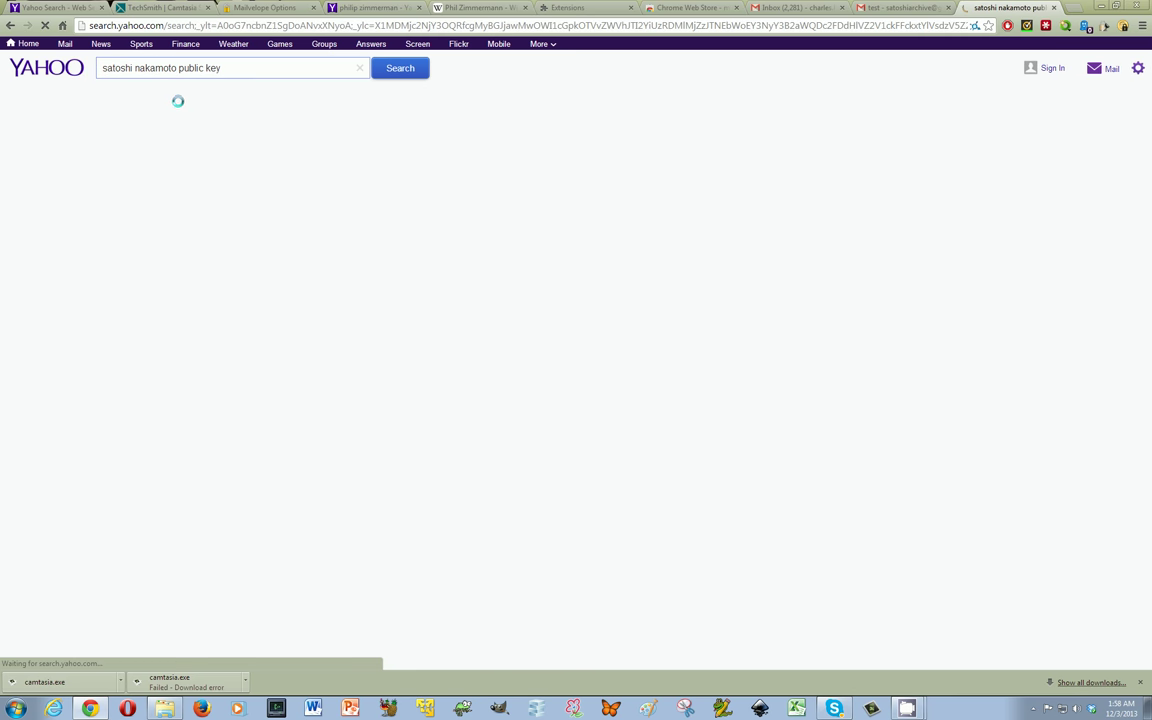
{"action": "left_click", "coordinate": [144, 98]}
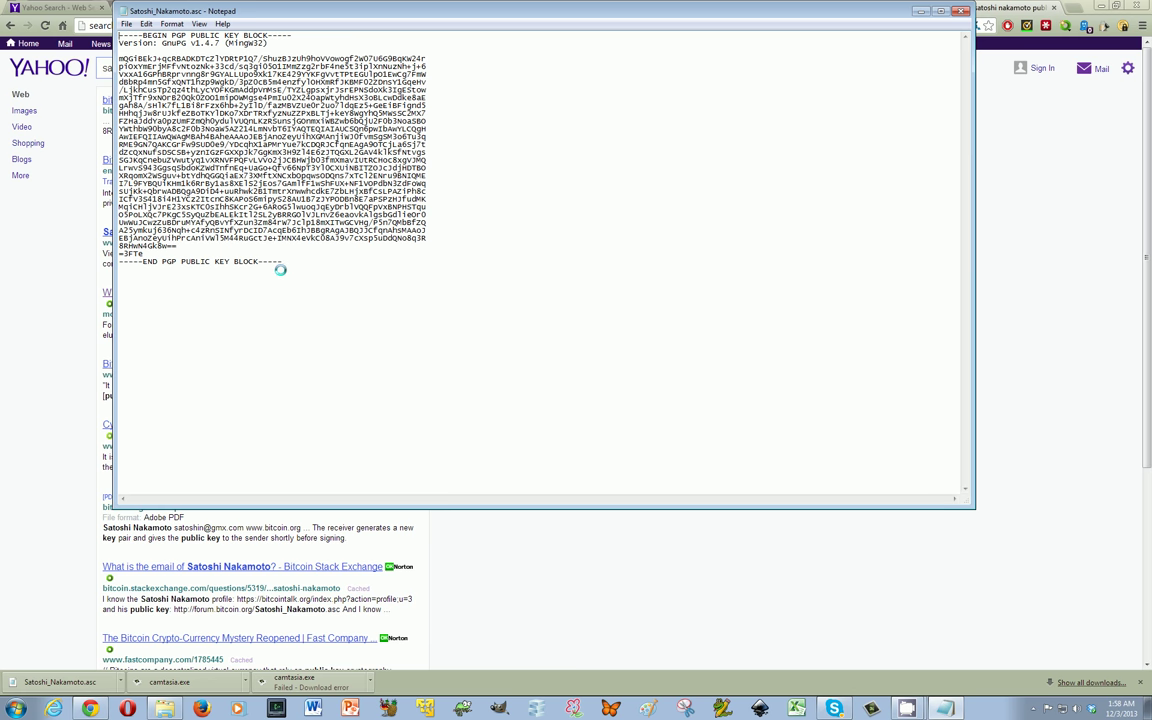
Copy the entire Satoshi Nakamoto PGP public key block from Notepad and close the file
{"action": "left_click_drag", "start_coordinate": [284, 262], "coordinate": [97, 28]}
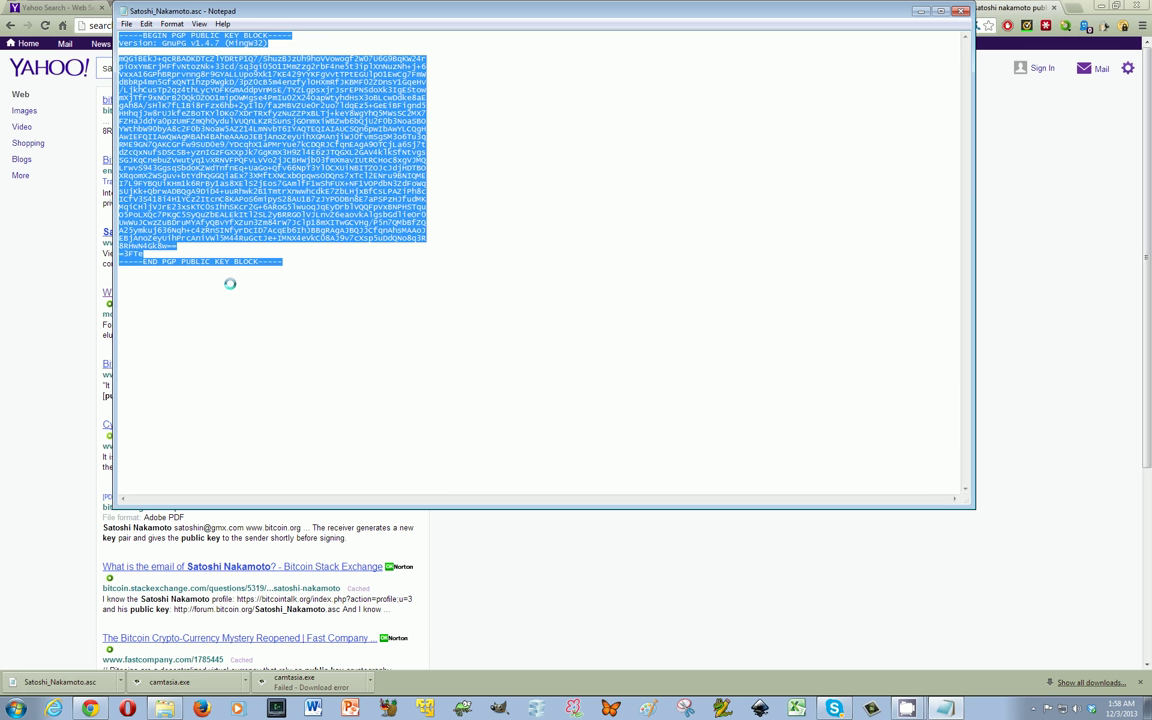
{"action": "right_click", "coordinate": [310, 200]}
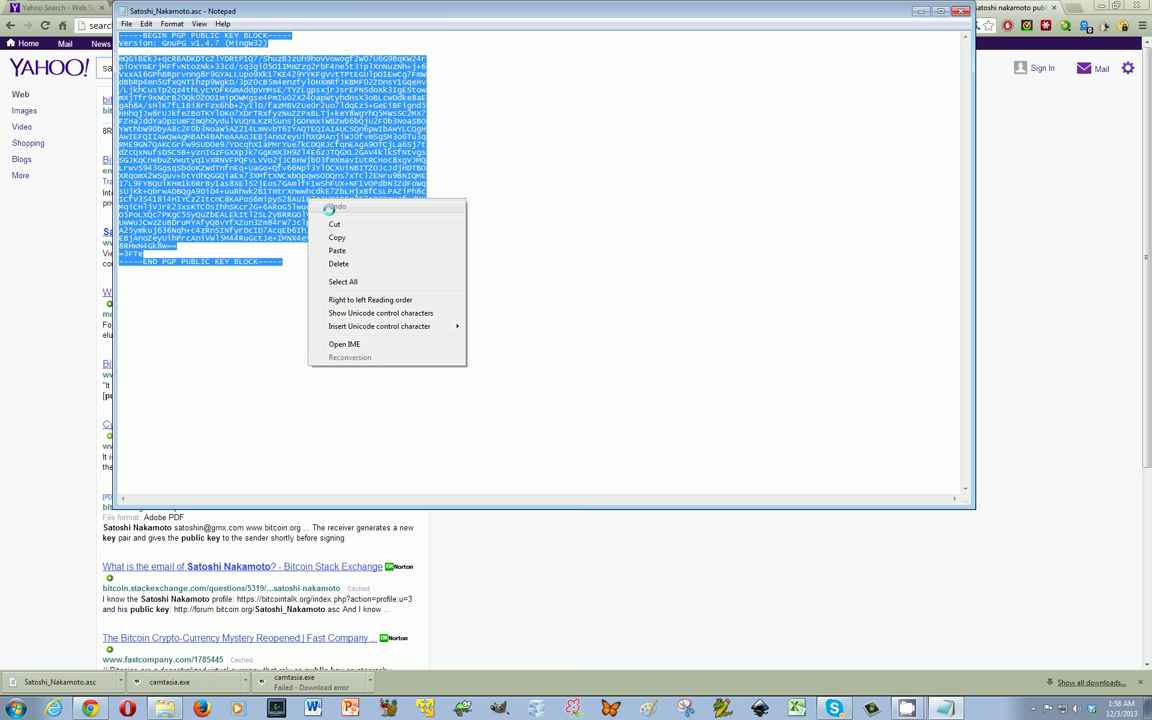
{"action": "left_click", "coordinate": [338, 237]}
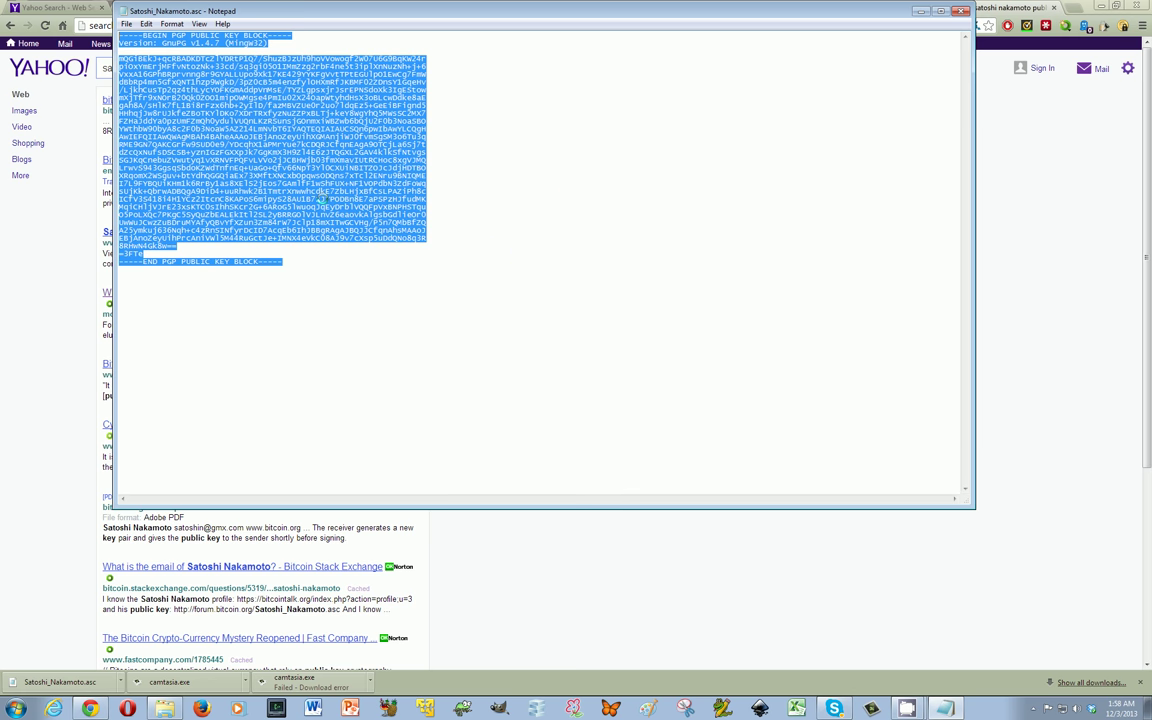
{"action": "left_click", "coordinate": [1023, 296]}
{"action": "left_click", "coordinate": [1104, 27]}
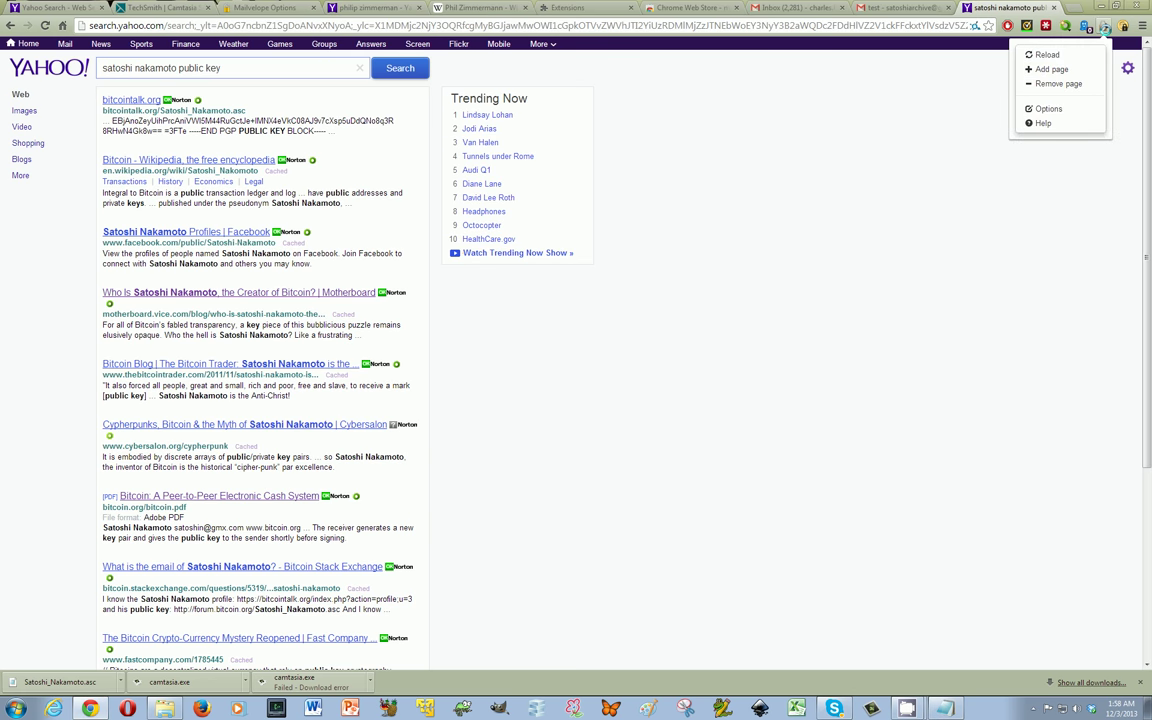
Paste the copied public key into Mailvelope's Import Keys box and submit it
{"action": "left_click", "coordinate": [1050, 108]}
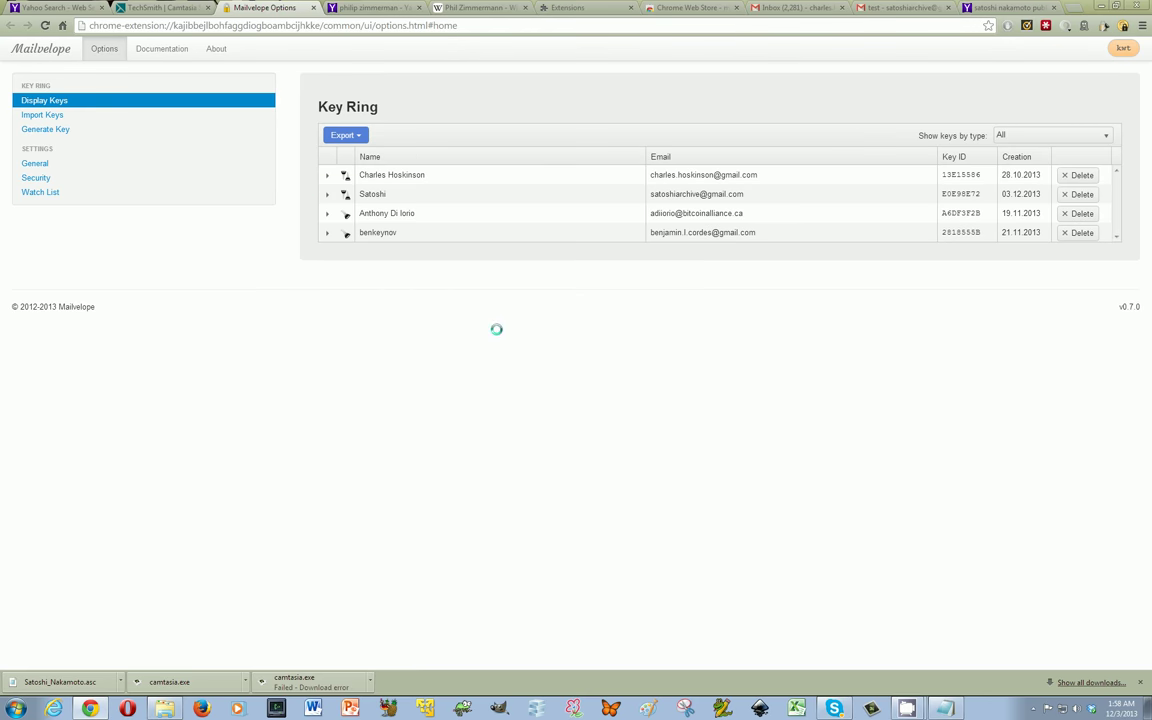
{"action": "left_click", "coordinate": [78, 114]}
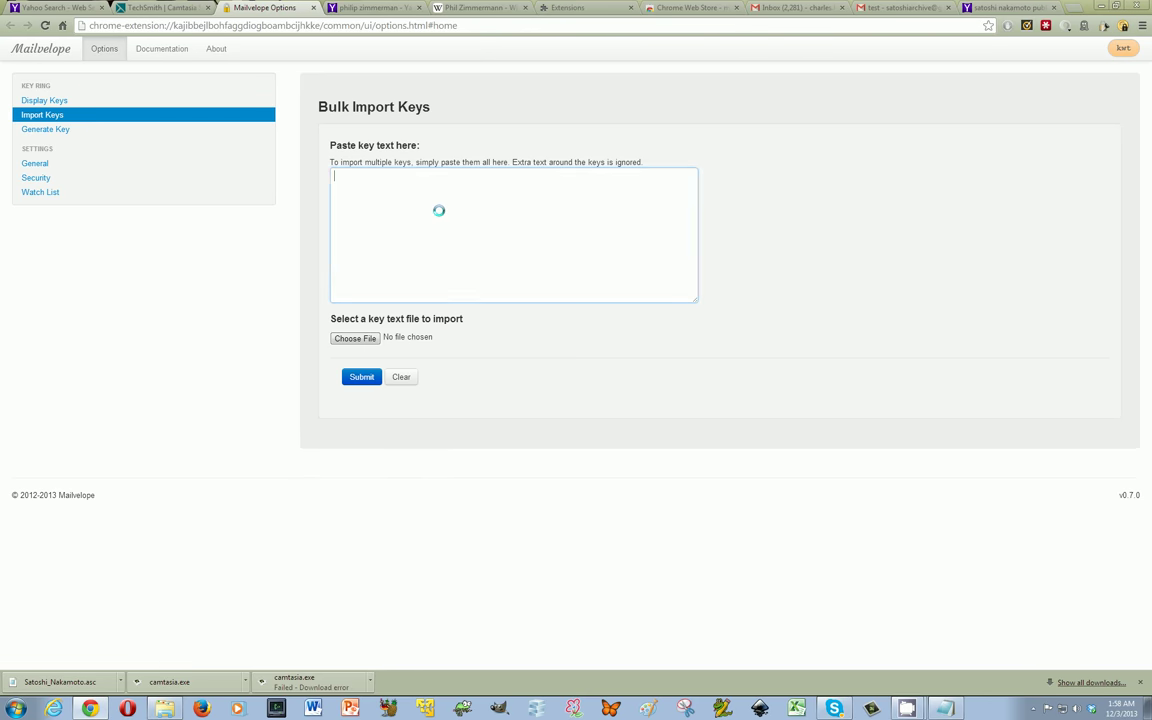
{"action": "right_click", "coordinate": [439, 211]}
{"action": "left_click", "coordinate": [469, 281]}
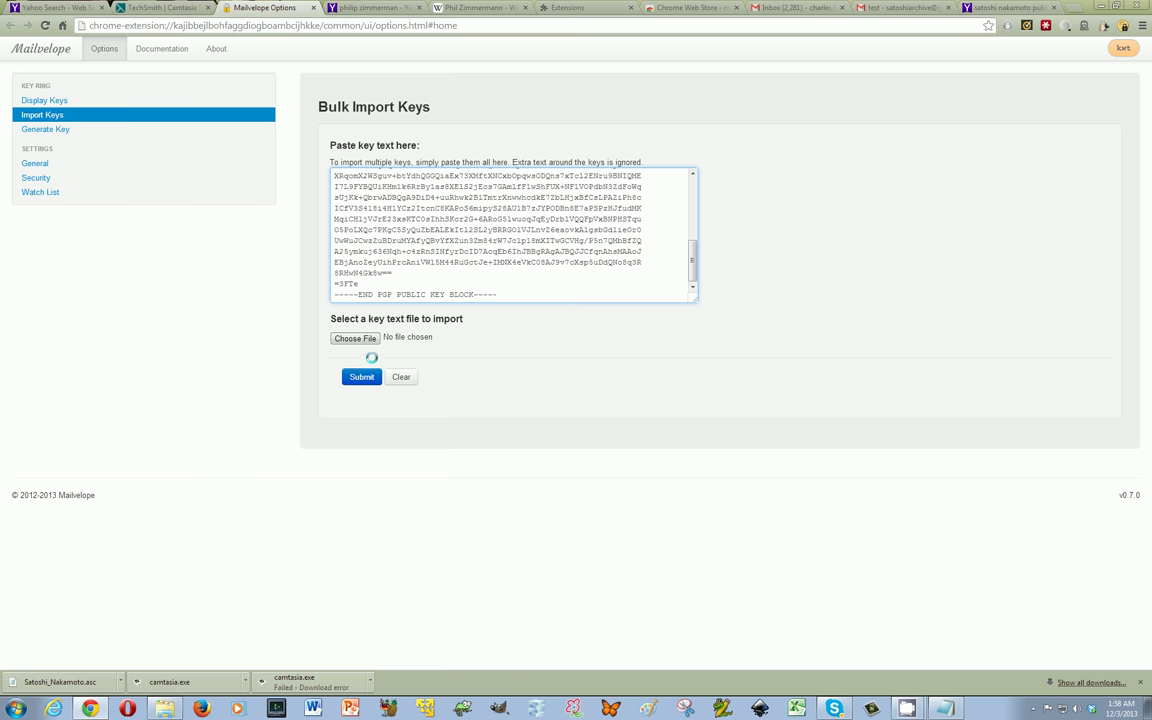
{"action": "left_click", "coordinate": [362, 377]}
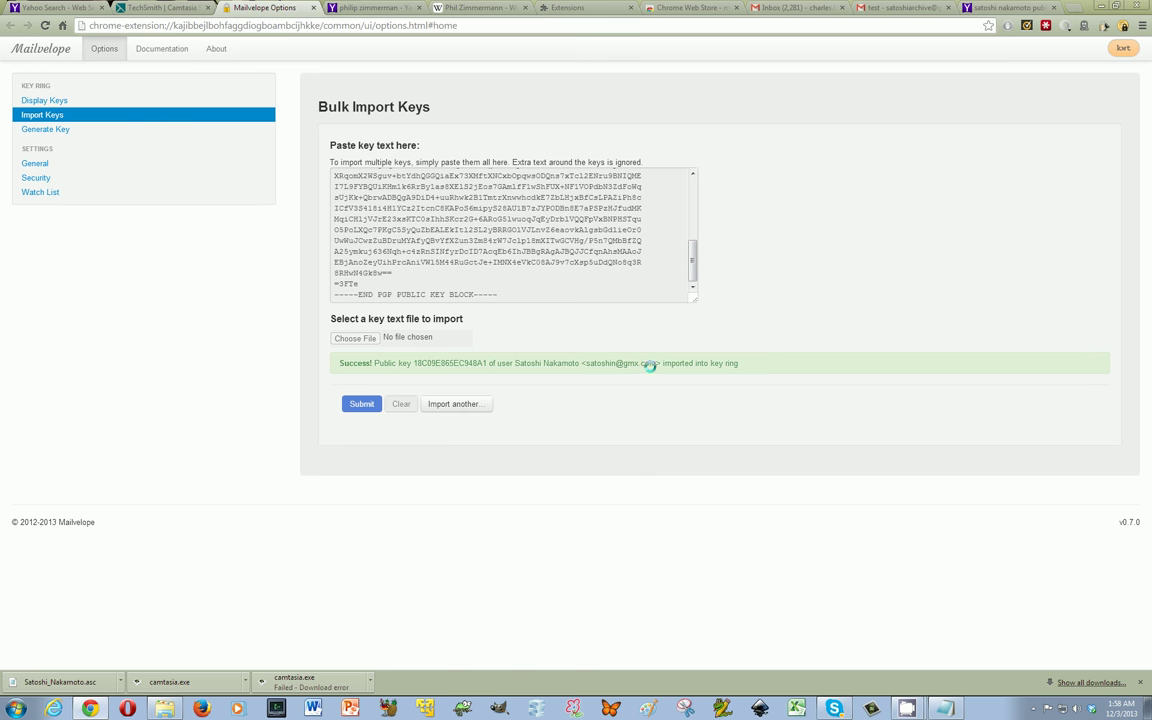
Review the imported key's email address and details, then return to the key list
{"action": "left_click_drag", "start_coordinate": [656, 364], "coordinate": [586, 364]}
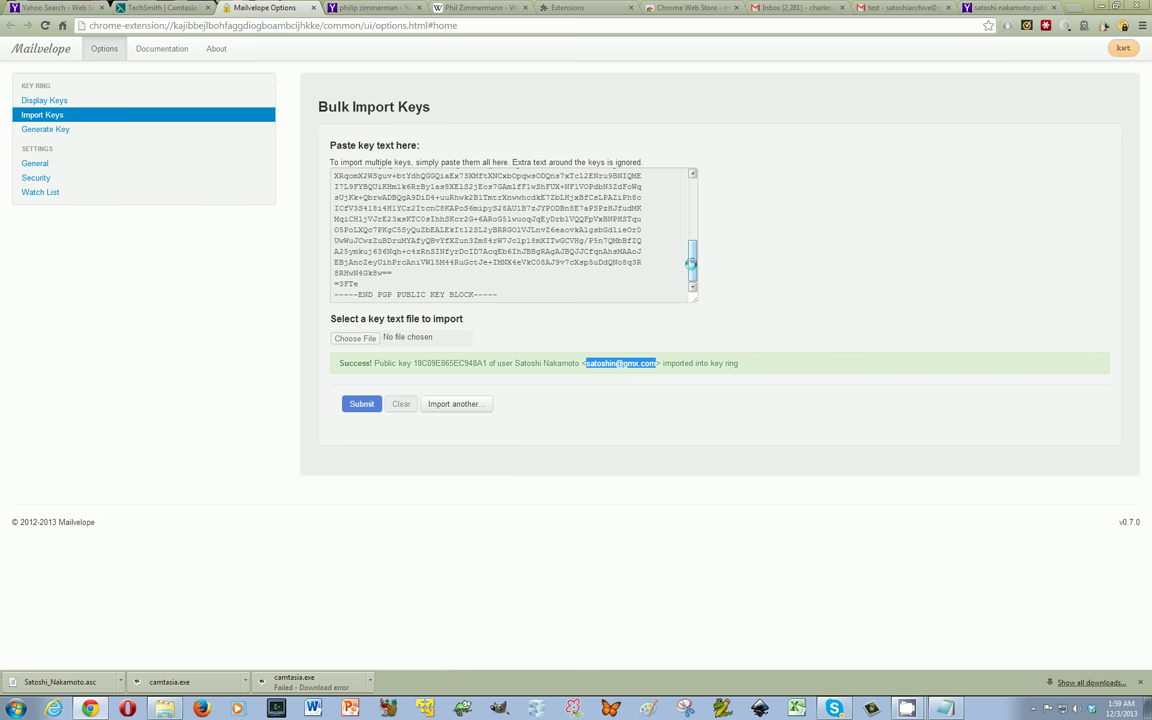
{"action": "left_click_drag", "start_coordinate": [689, 259], "coordinate": [687, 295]}
{"action": "scroll", "coordinate": [686, 250], "scroll_direction": "up", "scroll_amount": 5}
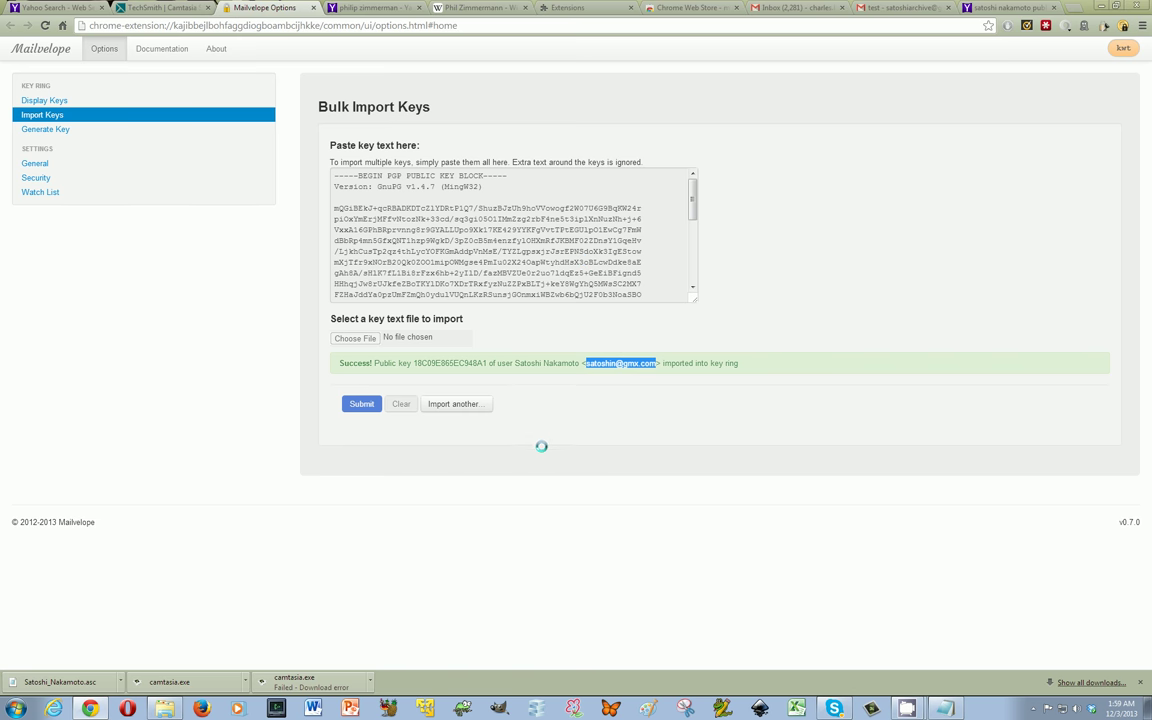
{"action": "left_click", "coordinate": [168, 100]}
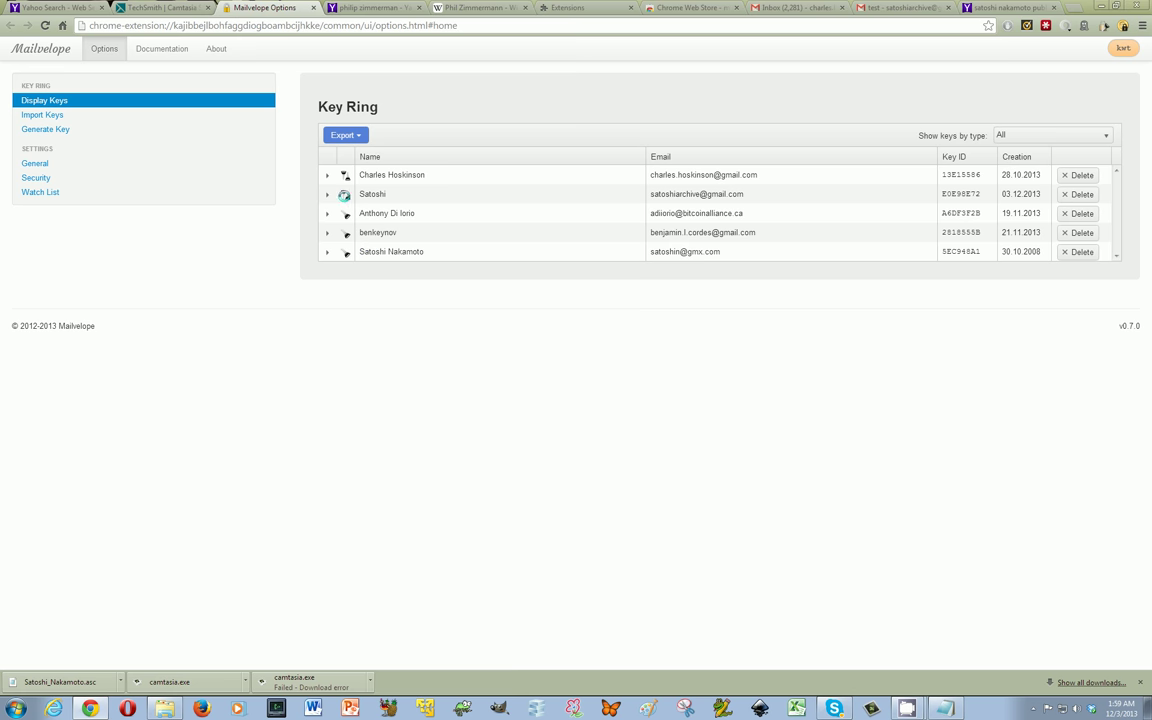
View the imported Satoshi Nakamoto 2008 public key's details, then return to the Gmail inbox
{"action": "left_click", "coordinate": [325, 251]}
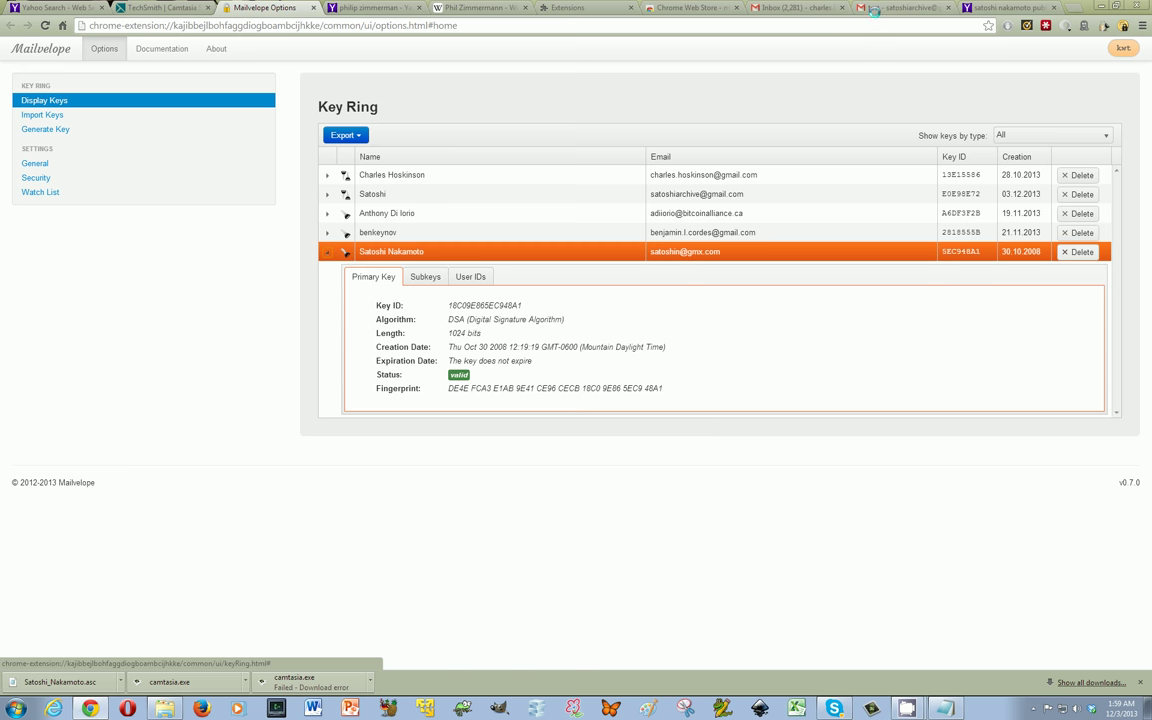
{"action": "left_click", "coordinate": [820, 8]}
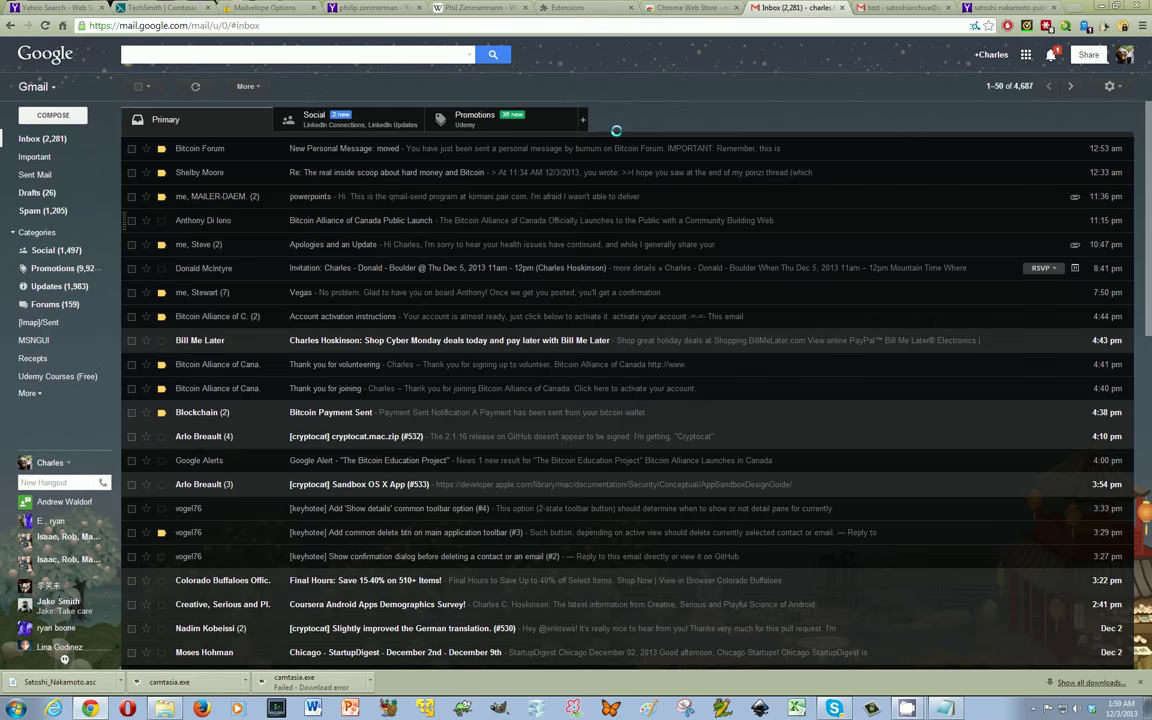
Switch to the encrypted test message tab and open Mailvelope's Options key ring
{"action": "key", "text": "ctrl+Tab"}
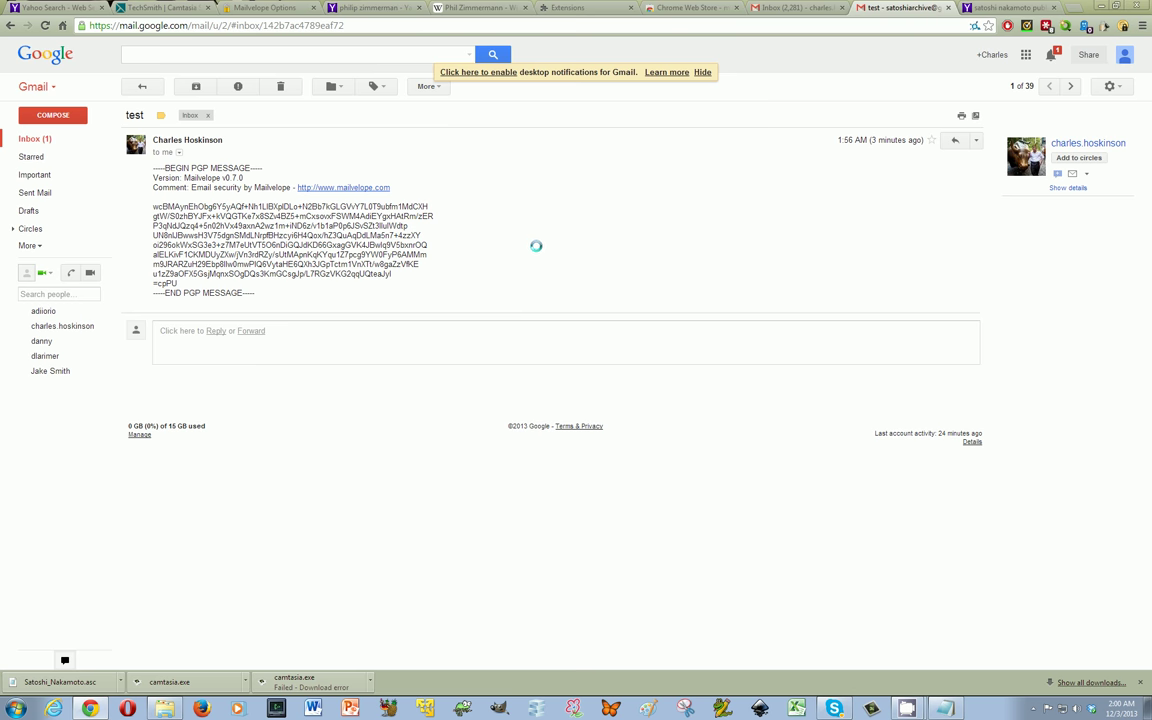
{"action": "mouse_move", "coordinate": [907, 707]}
{"action": "left_click", "coordinate": [1100, 25]}
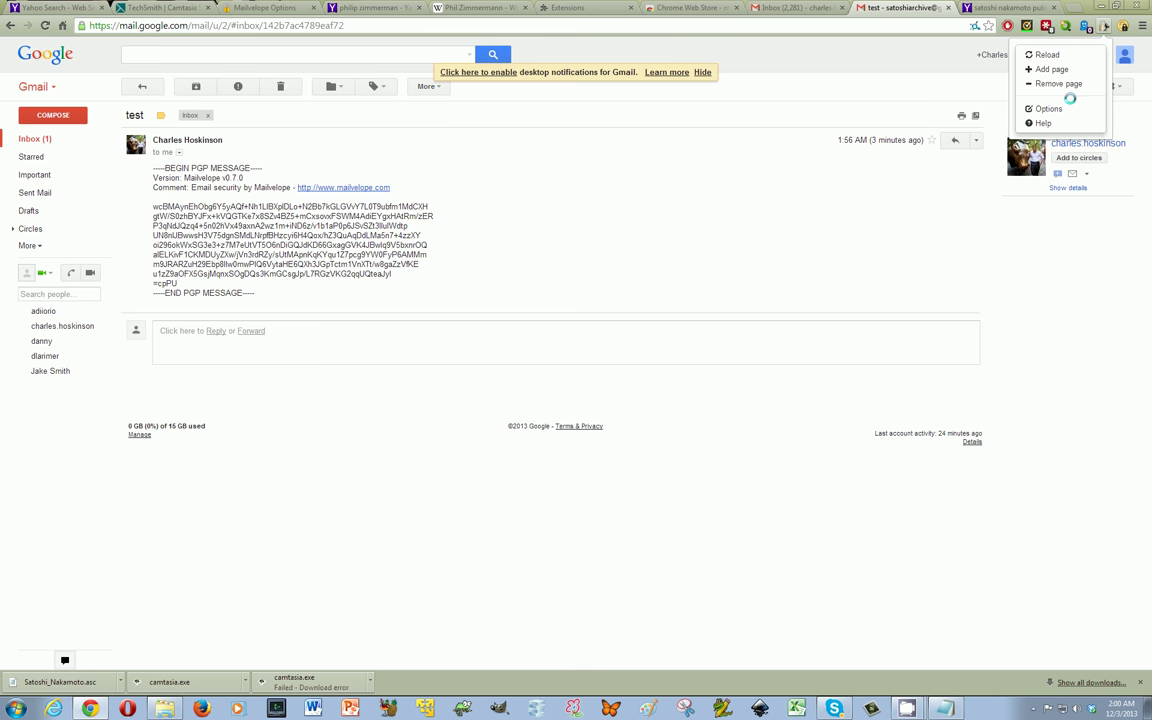
{"action": "left_click", "coordinate": [1050, 106]}
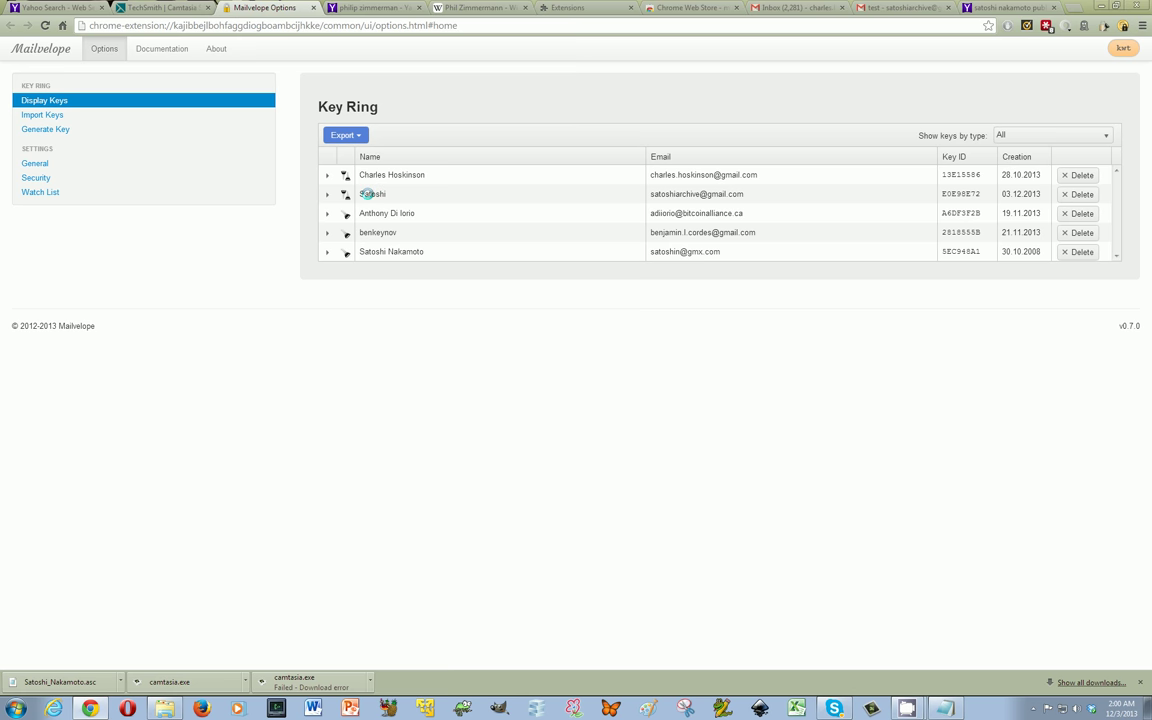
Export the Satoshi key pair to the file Satoshi_keypair.asc and close the export dialog
{"action": "left_click", "coordinate": [345, 193]}
{"action": "left_click", "coordinate": [343, 135]}
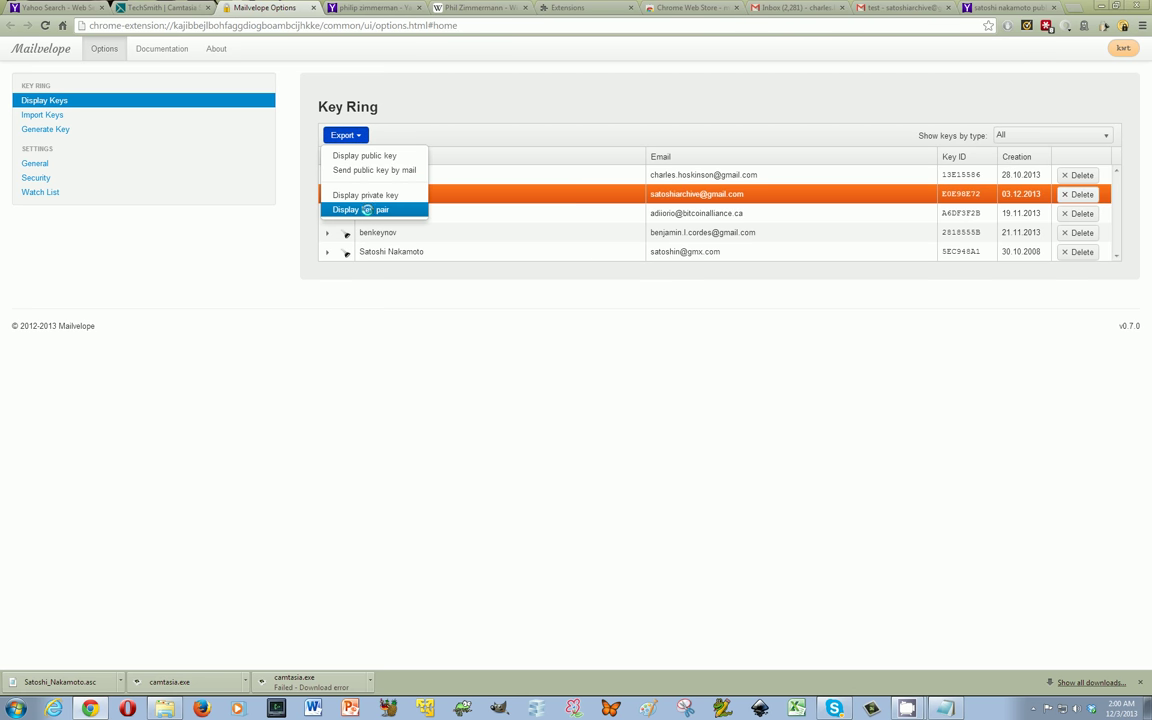
{"action": "left_click", "coordinate": [367, 209]}
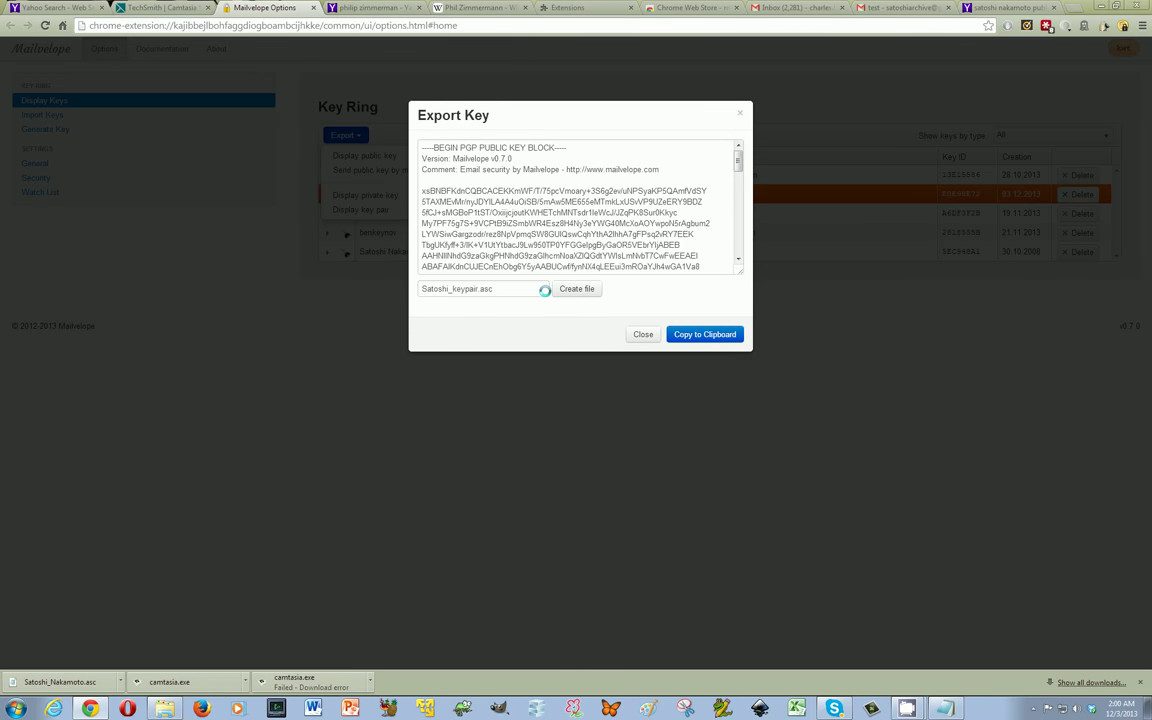
{"action": "left_click", "coordinate": [643, 334]}
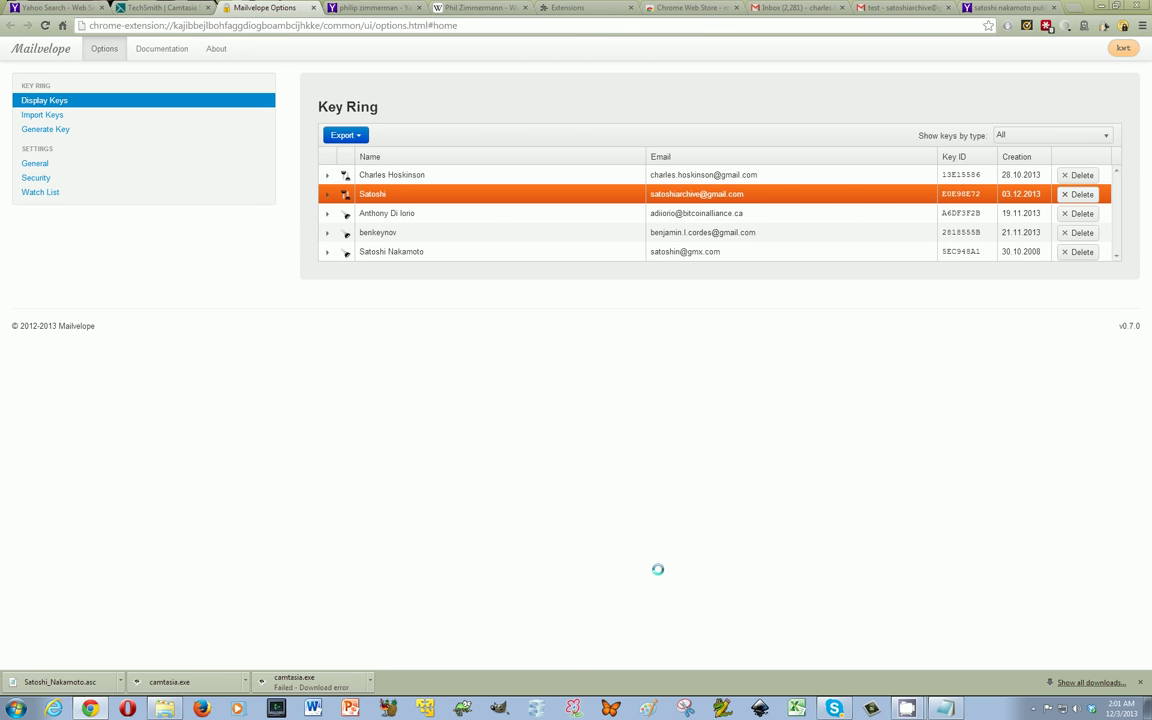
{"action": "mouse_move", "coordinate": [906, 706]}
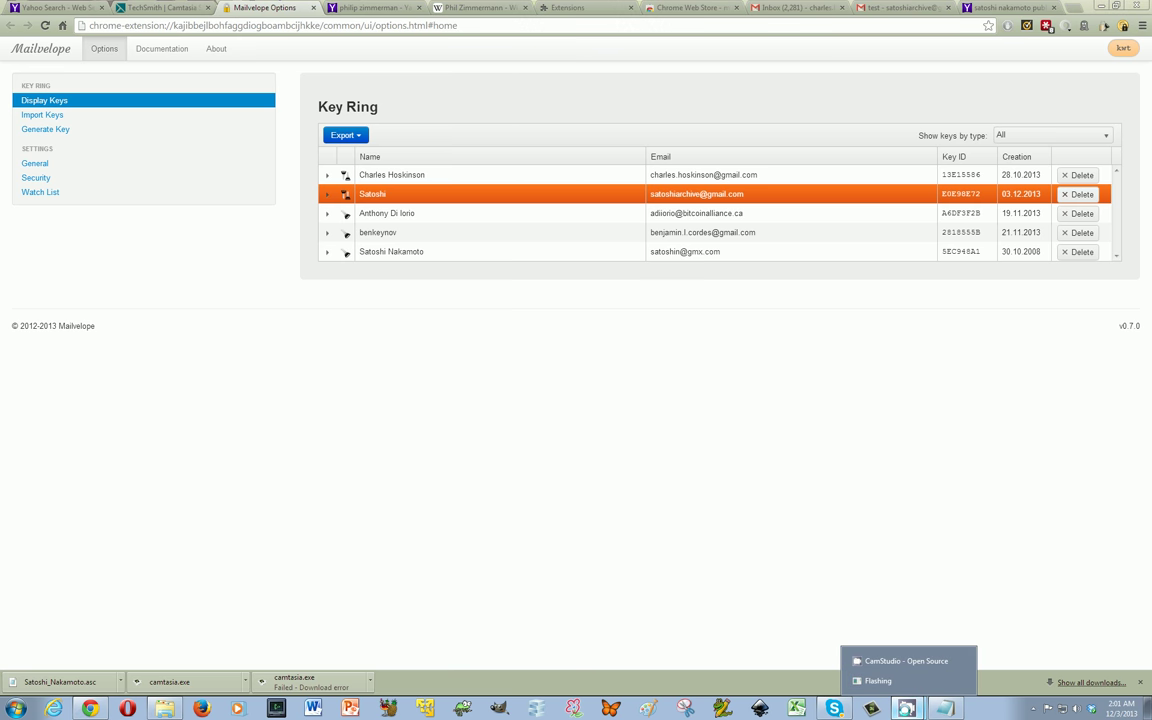
{"action": "left_click", "coordinate": [900, 661]}
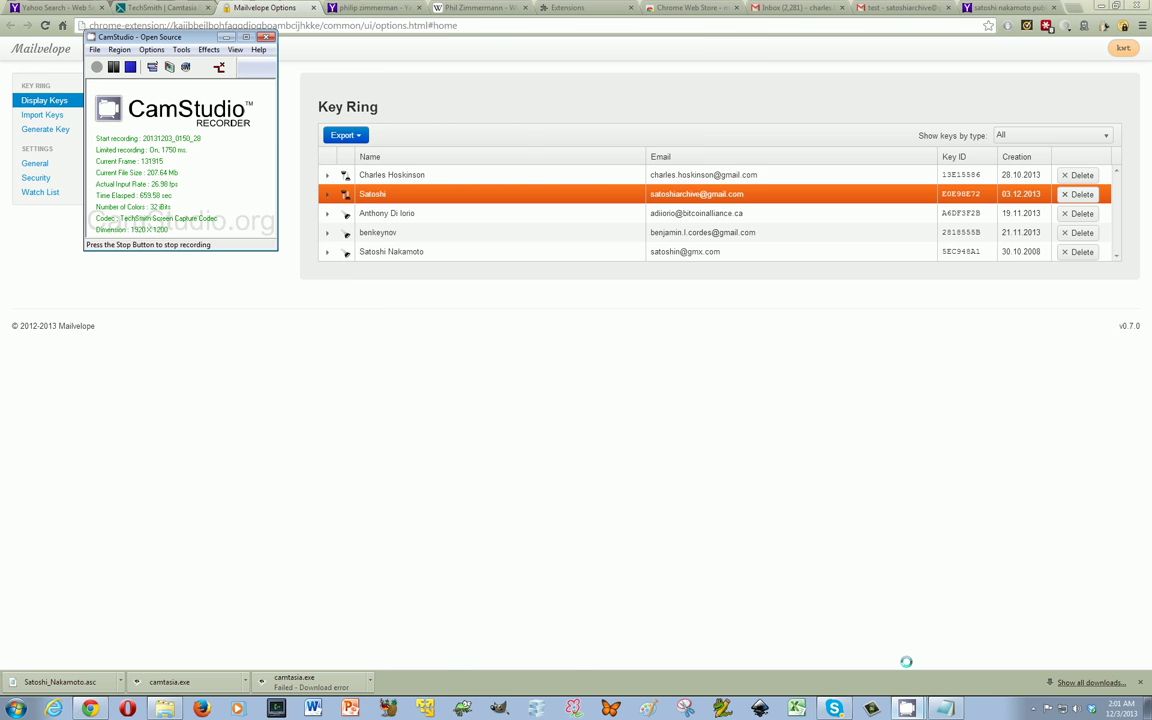